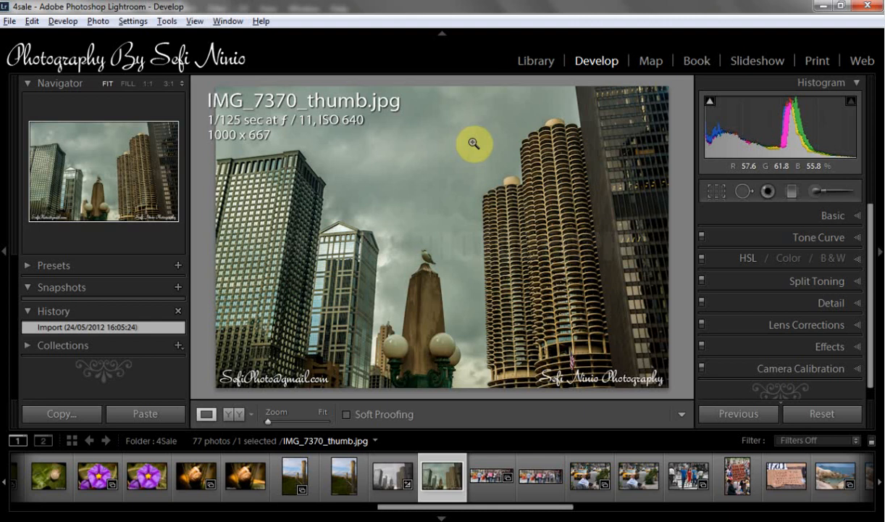
# Check the raw photos in the ND400 folder in Windows Explorer, and return to Lightroom
pyautogui.hotkey('alt', 'Tab')
pyautogui.hotkey('alt', 'Tab')
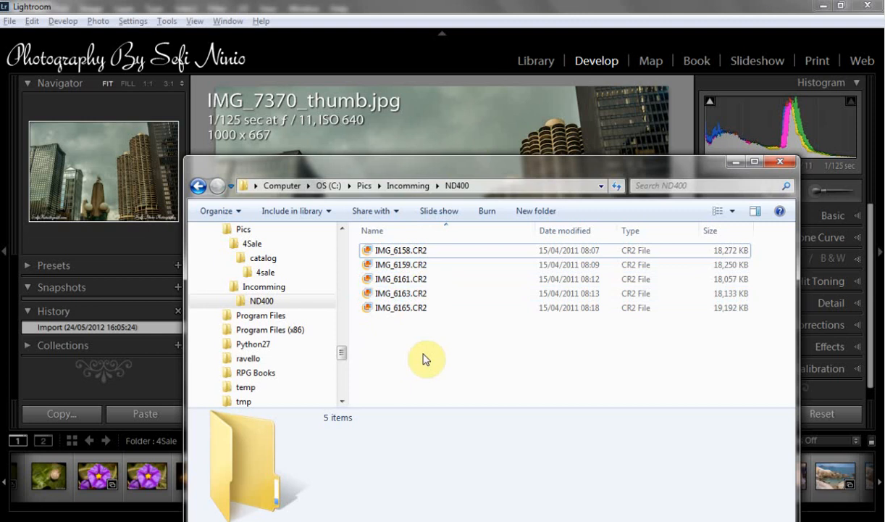
pyautogui.click(309, 6)
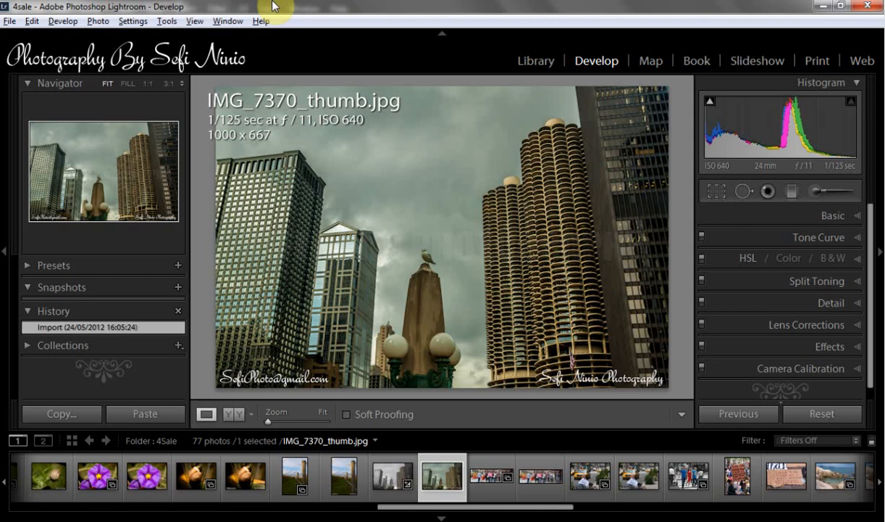
# Create a new Lightroom catalog named Catalog inside the ND400 folder
pyautogui.click(9, 21)
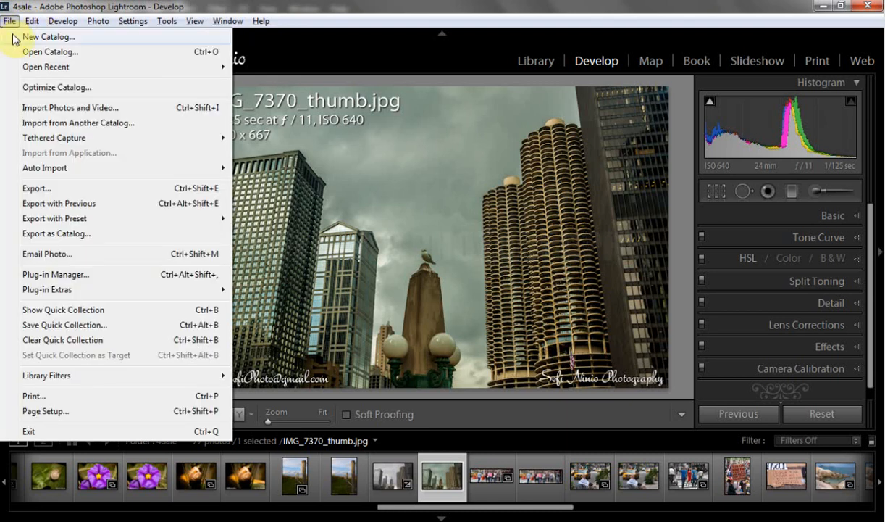
pyautogui.click(58, 36)
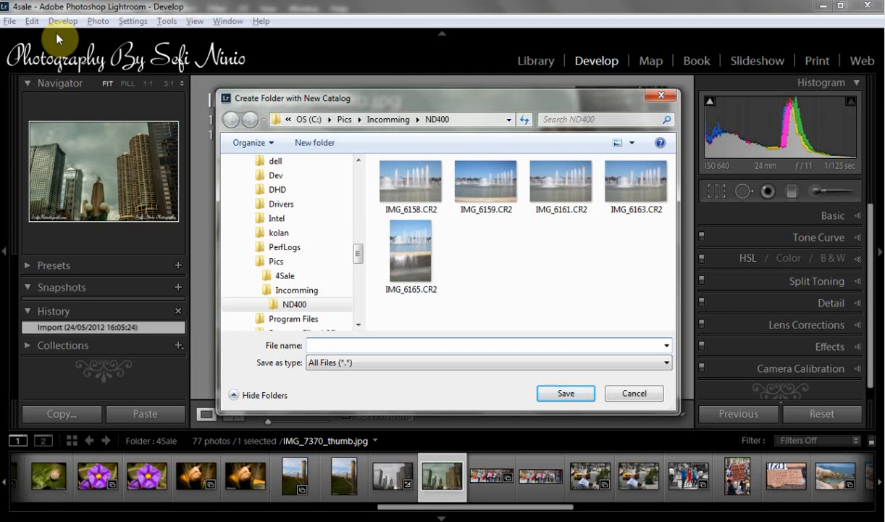
pyautogui.write('Catalog')
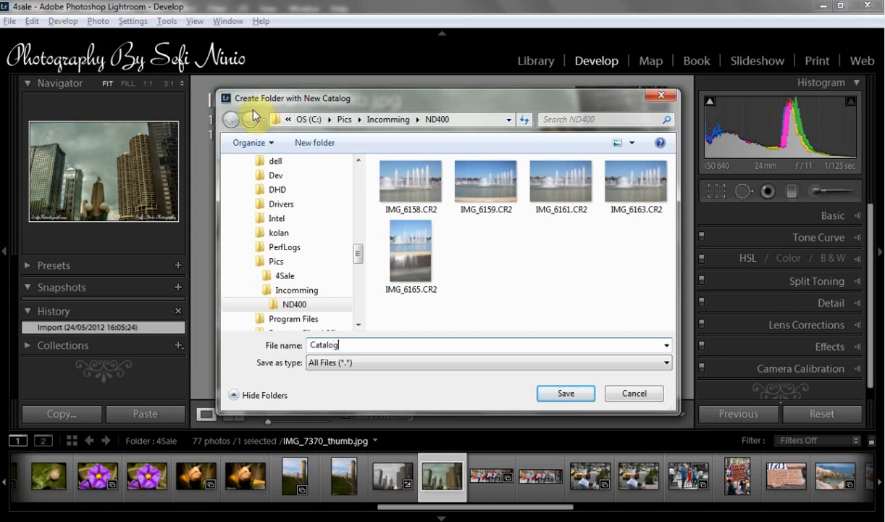
pyautogui.click(562, 394)
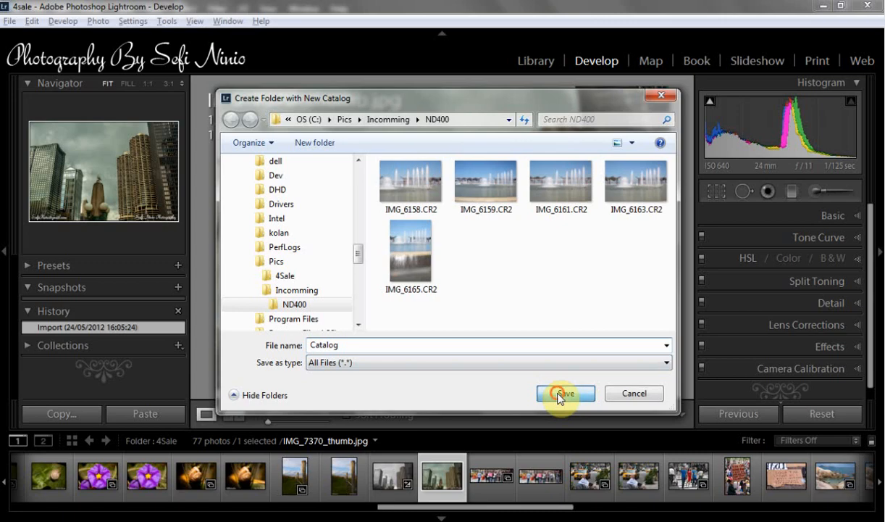
pyautogui.click(567, 379)
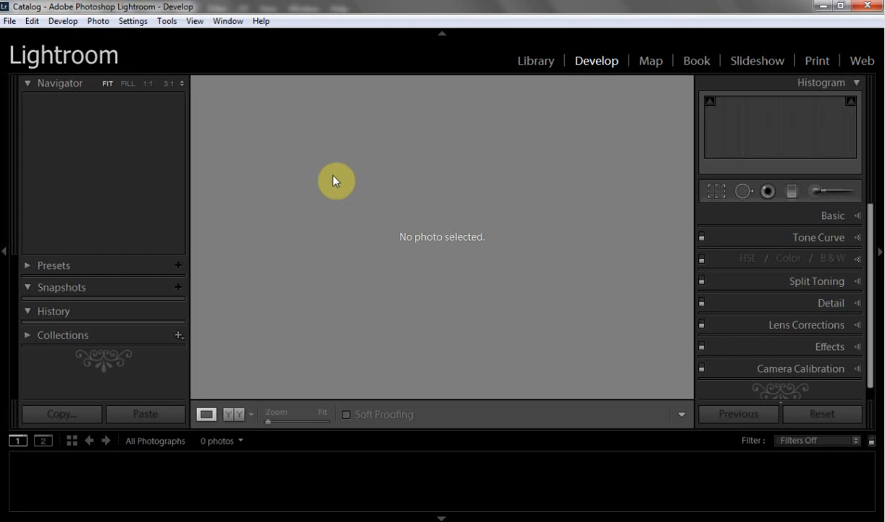
# Set up a graphical identity plate using identity_plate.png from the Incomming folder
pyautogui.click(37, 21)
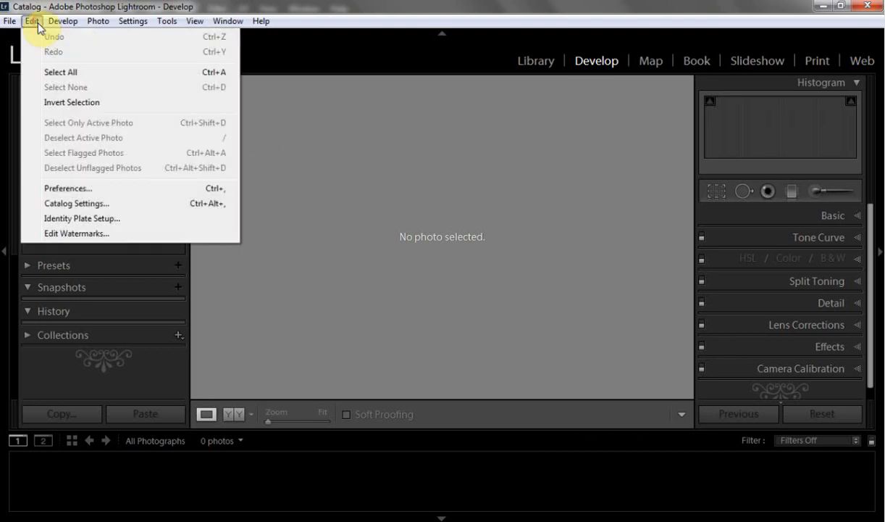
pyautogui.click(100, 219)
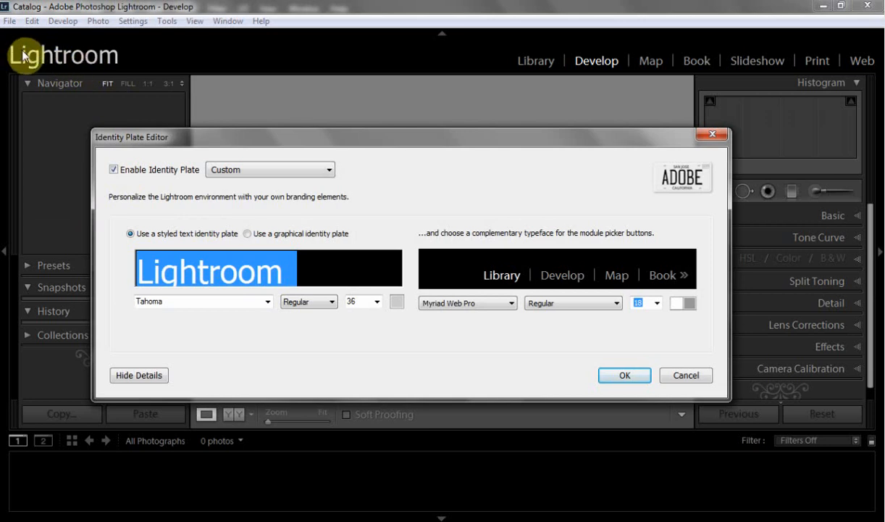
pyautogui.click(297, 233)
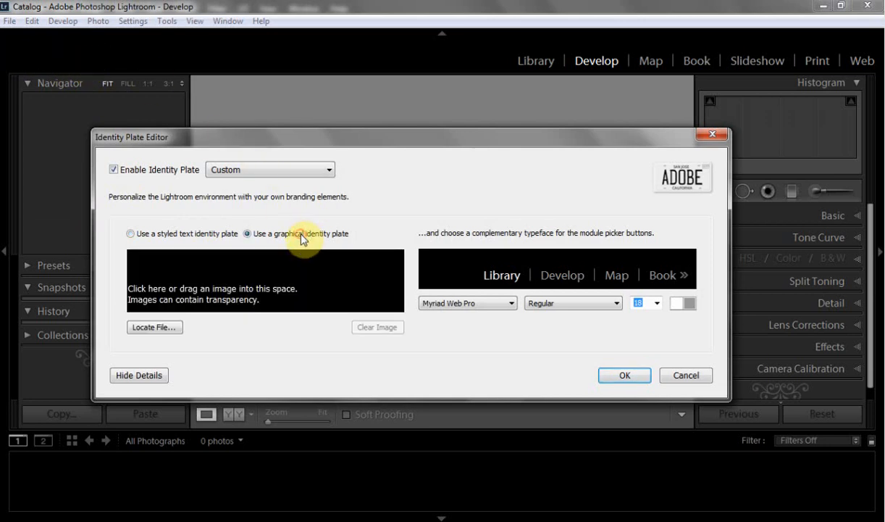
pyautogui.click(165, 327)
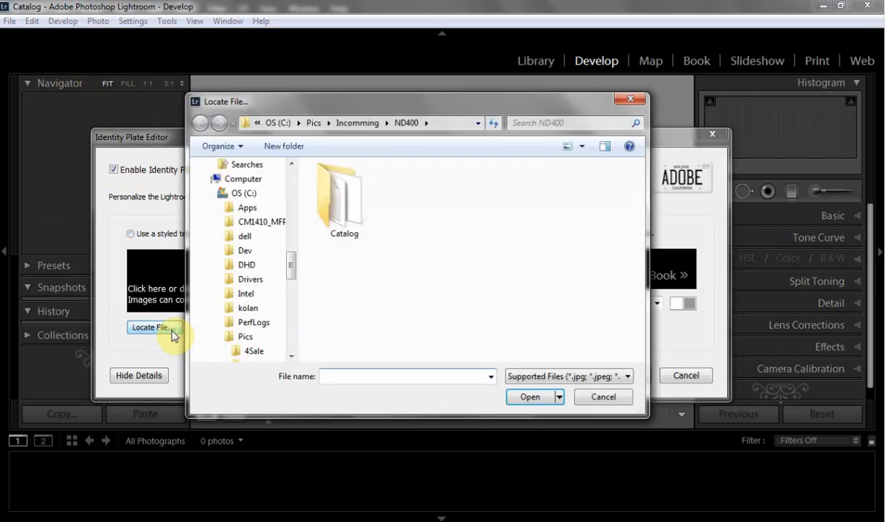
pyautogui.click(397, 125)
pyautogui.click(368, 125)
pyautogui.doubleClick(414, 228)
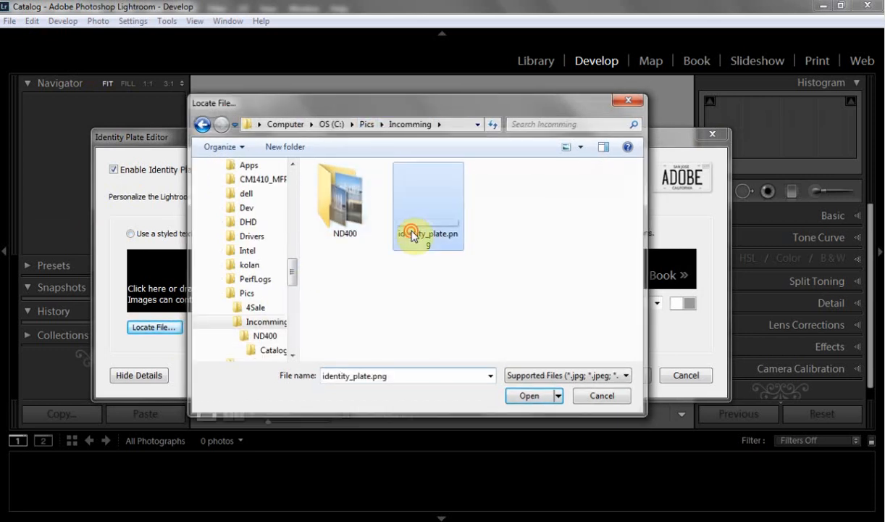
pyautogui.click(610, 373)
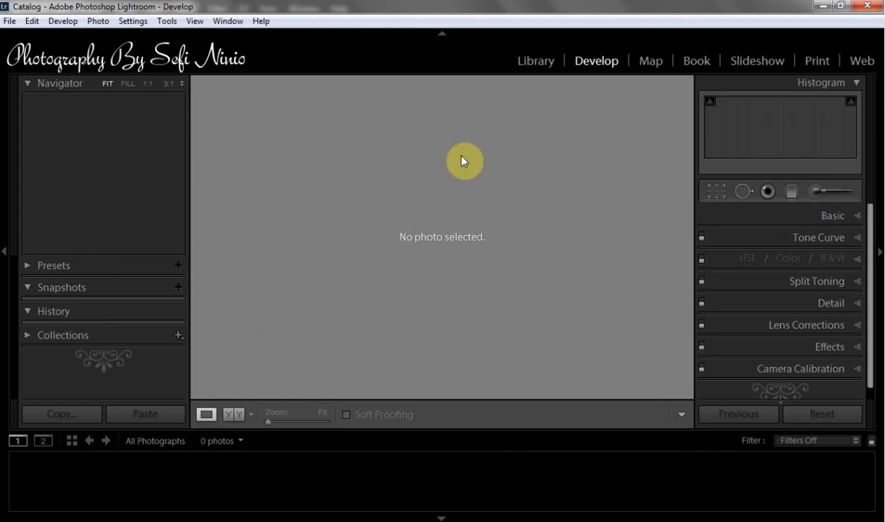
# Start a photo import in the Library module with the ND400 folder as the source
pyautogui.click(536, 60)
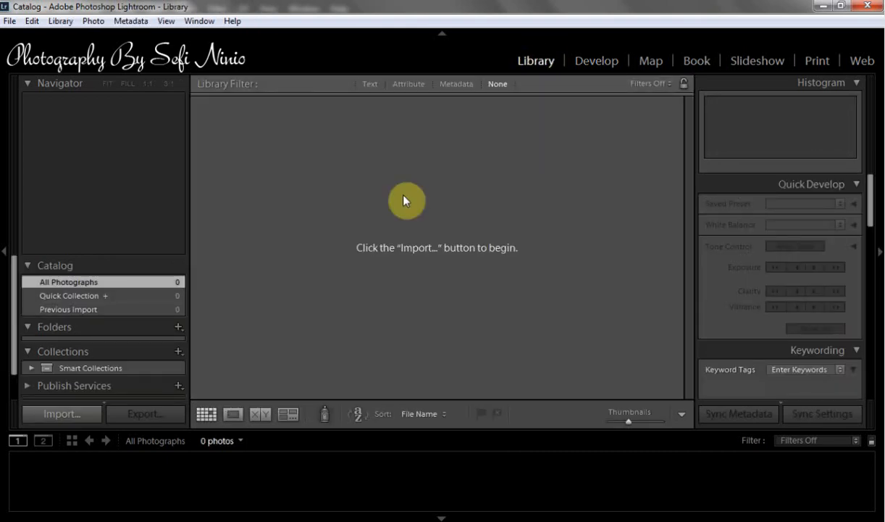
pyautogui.click(69, 420)
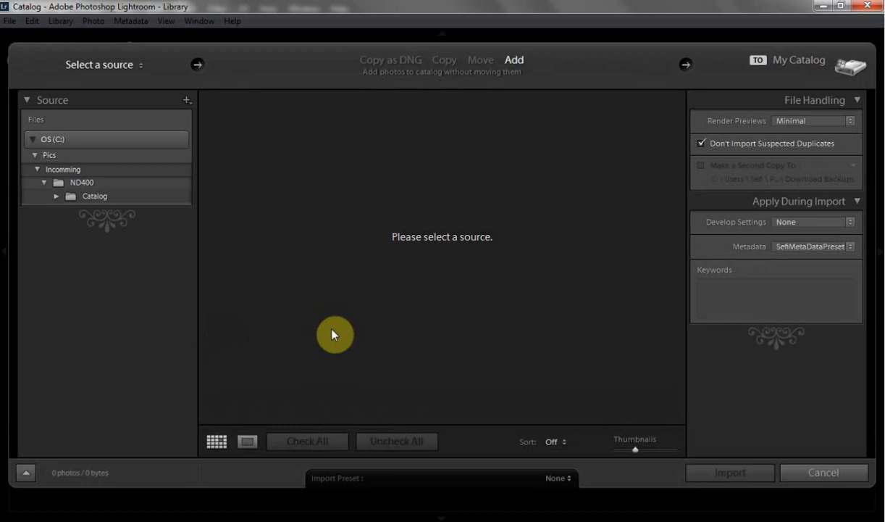
pyautogui.click(113, 185)
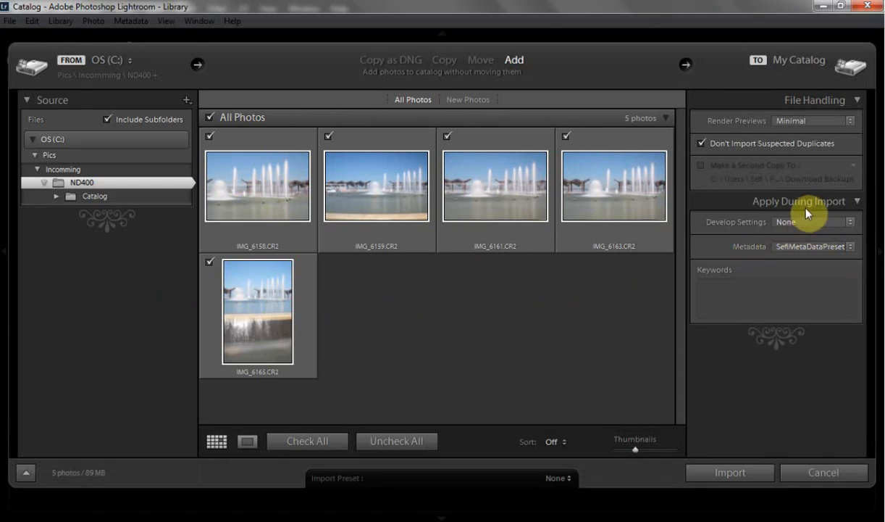
# Review the photographer's saved metadata preset, examining its copyright, creator and keyword fields, and close the preset editor
pyautogui.click(804, 248)
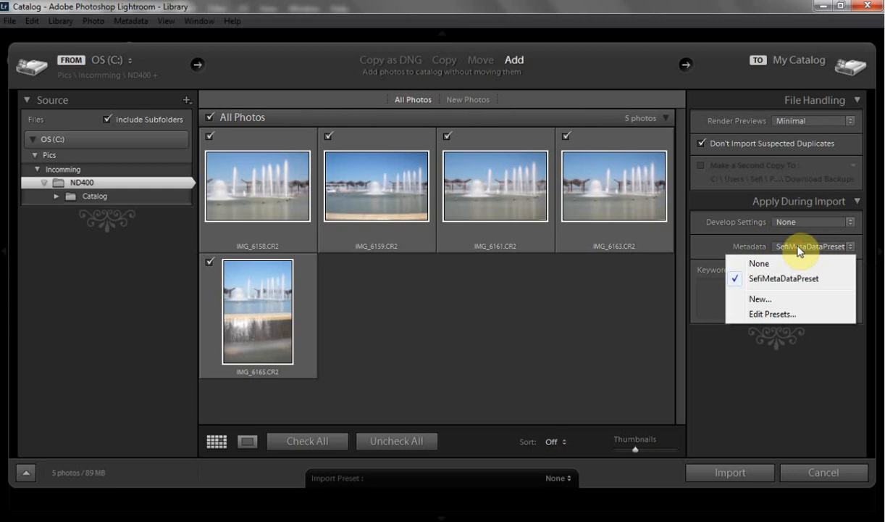
pyautogui.click(765, 316)
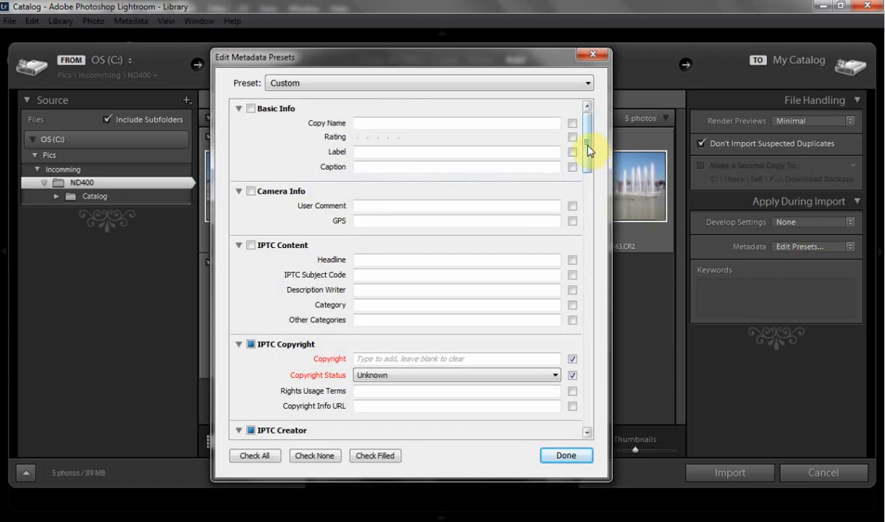
pyautogui.moveTo(588, 149); pyautogui.dragTo(588, 211)
pyautogui.click(494, 83)
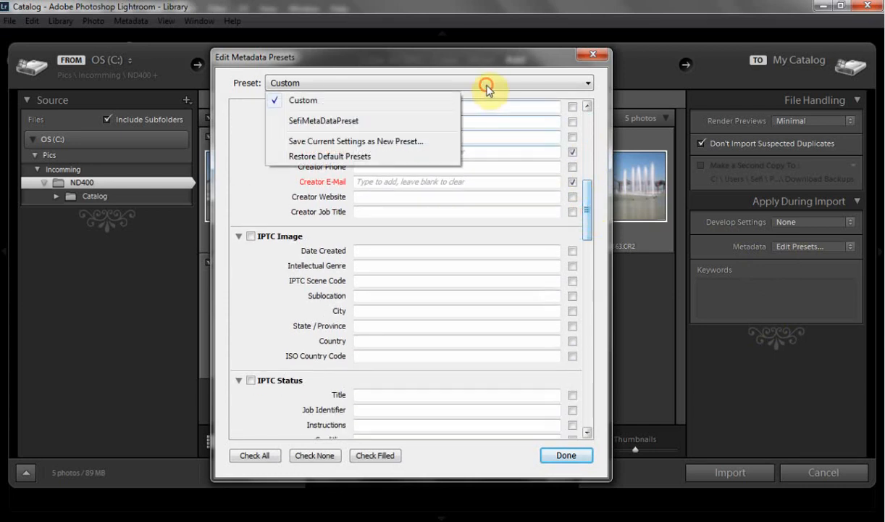
pyautogui.click(393, 122)
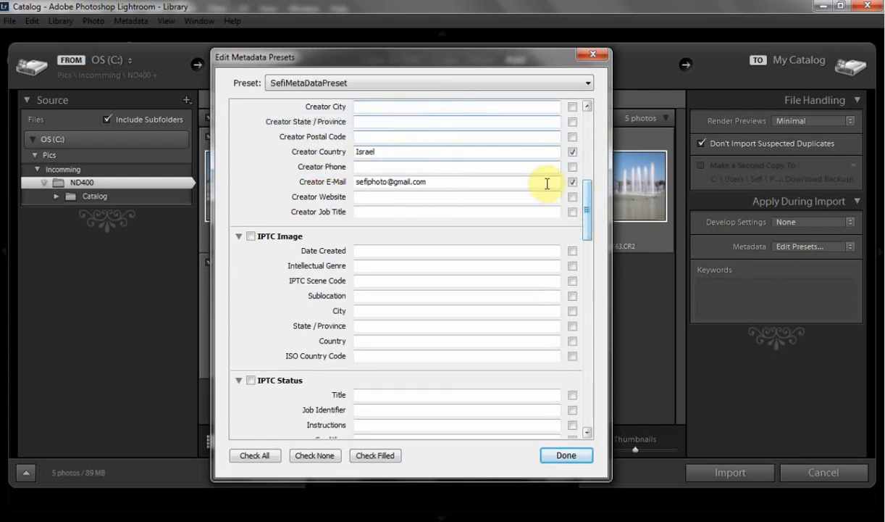
pyautogui.moveTo(588, 206); pyautogui.dragTo(579, 154)
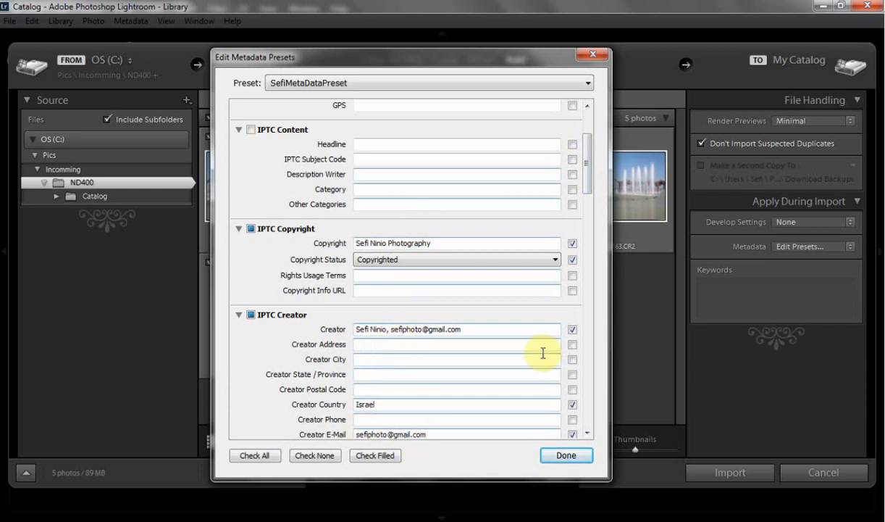
pyautogui.scroll(5, 588, 182)
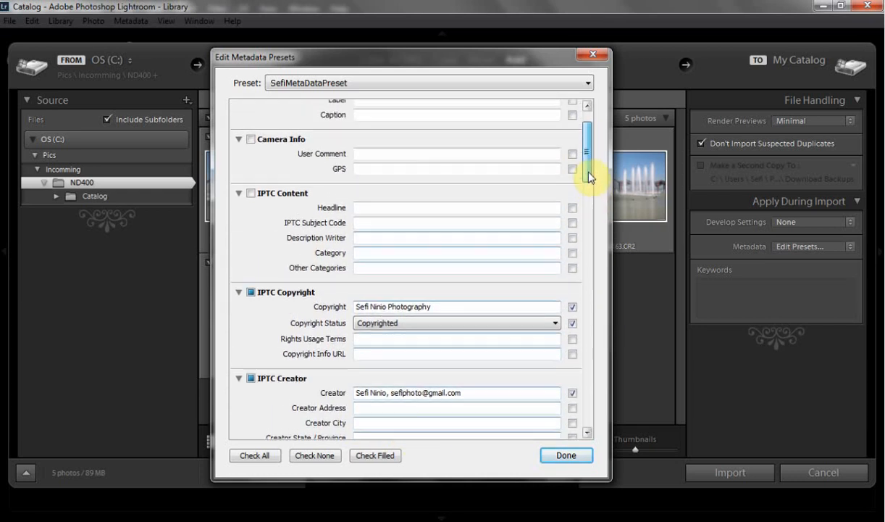
pyautogui.moveTo(586, 168); pyautogui.dragTo(585, 415)
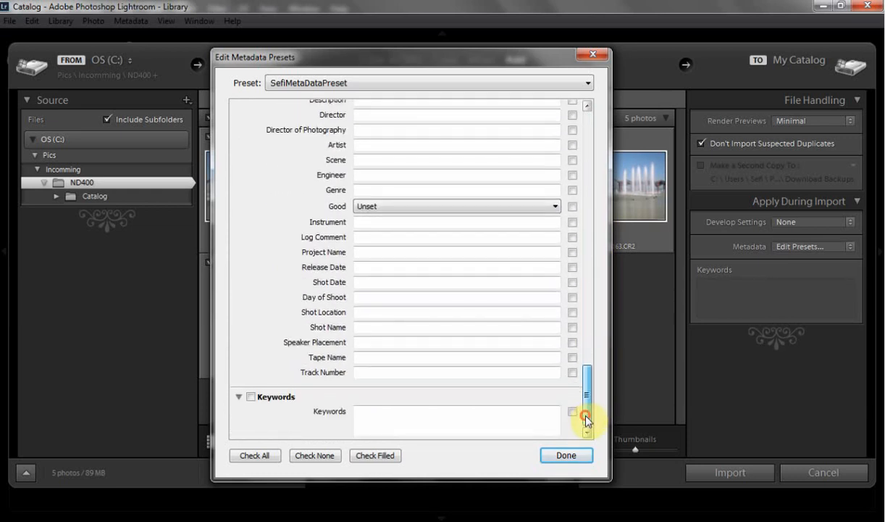
pyautogui.click(570, 456)
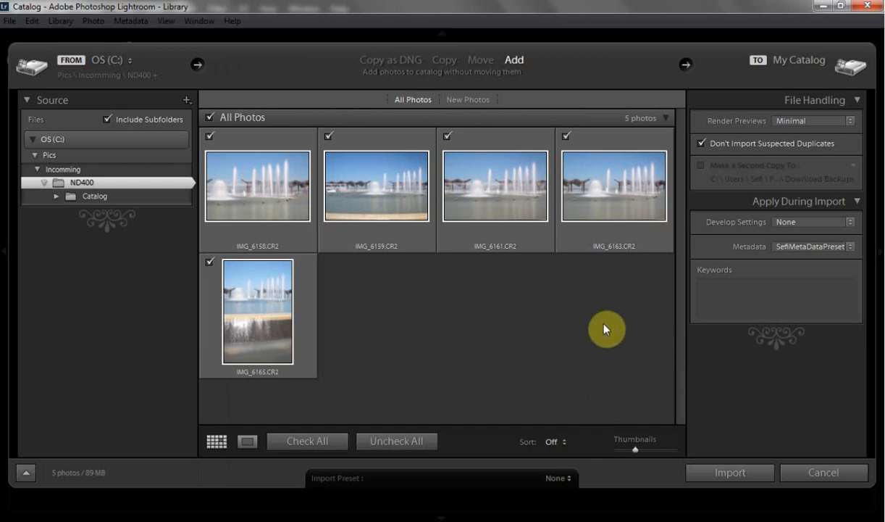
# Leave the import keywords empty and import all the ND400 photos into the catalog
pyautogui.click(714, 291)
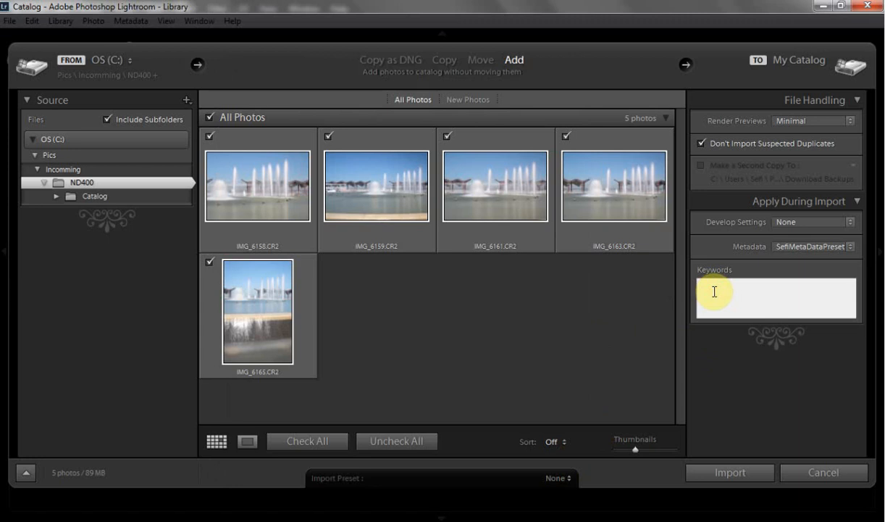
pyautogui.click(676, 296)
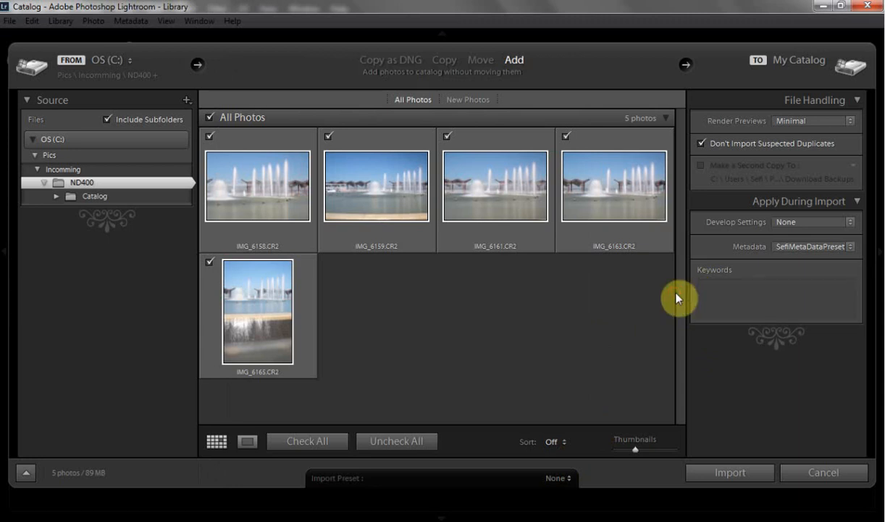
pyautogui.click(730, 283)
pyautogui.click(602, 331)
pyautogui.click(717, 478)
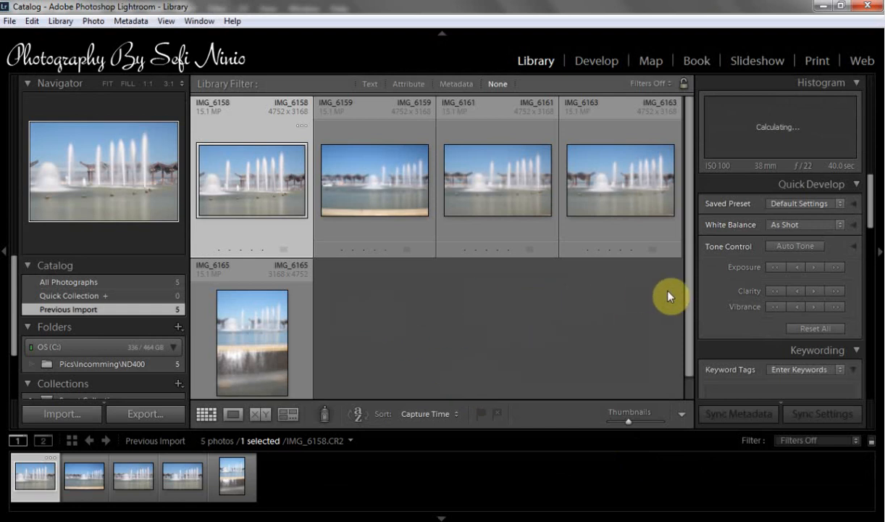
# Locate the keyword tag entry area for IMG_6158.CR2 in the Library module
pyautogui.moveTo(870, 217); pyautogui.dragTo(875, 257)
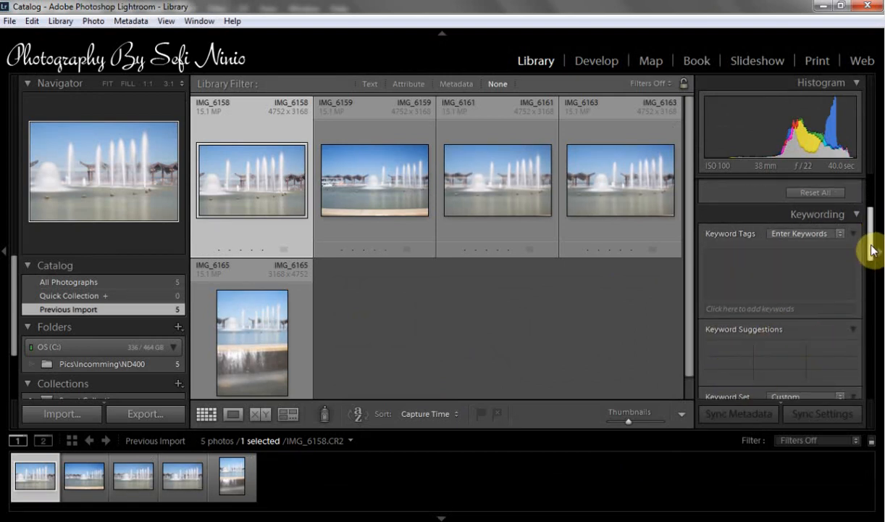
pyautogui.moveTo(872, 249)
pyautogui.mouseDown()
pyautogui.moveTo(877, 293)
pyautogui.moveTo(869, 239)
pyautogui.mouseUp()
pyautogui.click(866, 275)
pyautogui.click(766, 318)
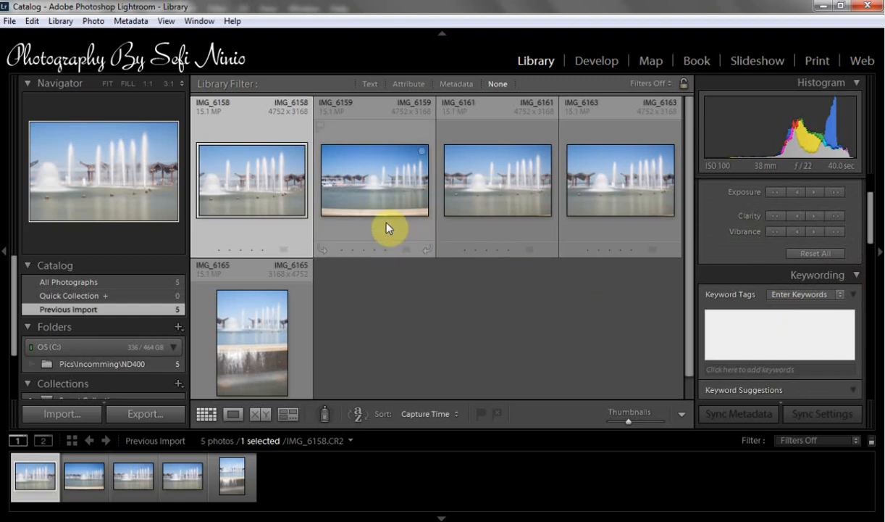
pyautogui.click(264, 180)
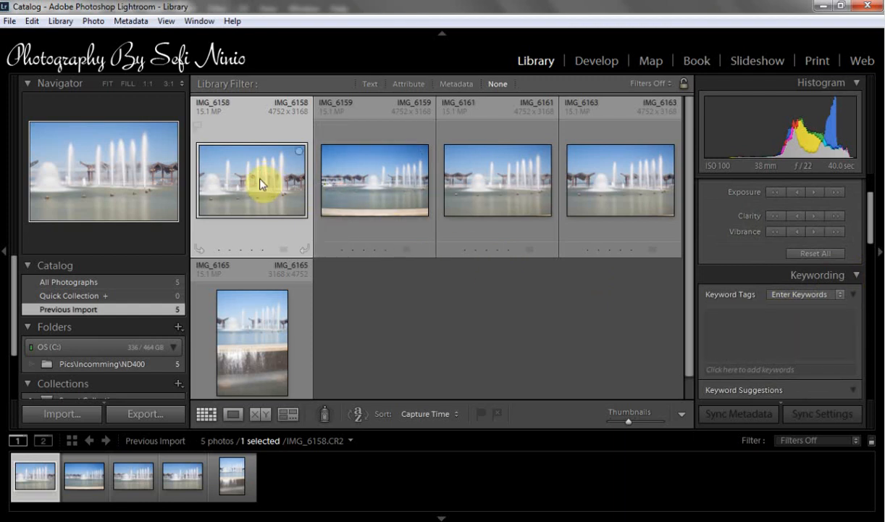
# Add the keyword ND400 to IMG_6158.CR2 in the Library module
pyautogui.click(596, 62)
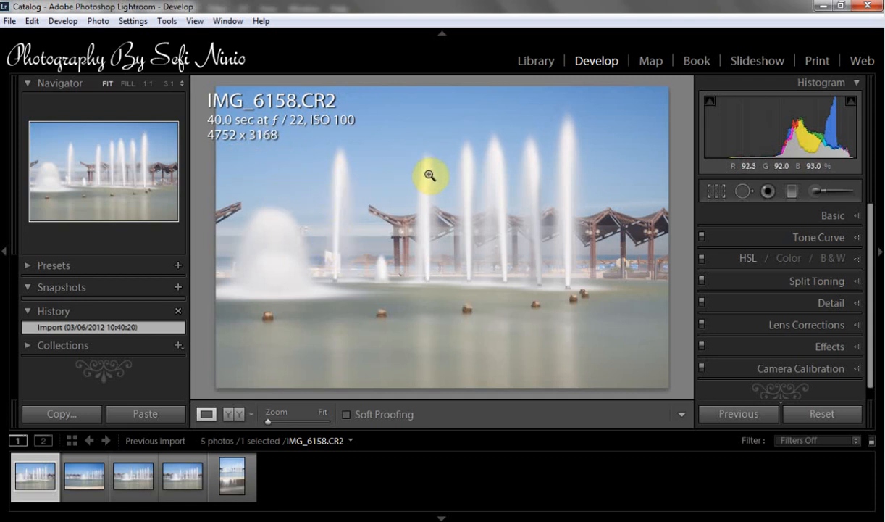
pyautogui.click(536, 62)
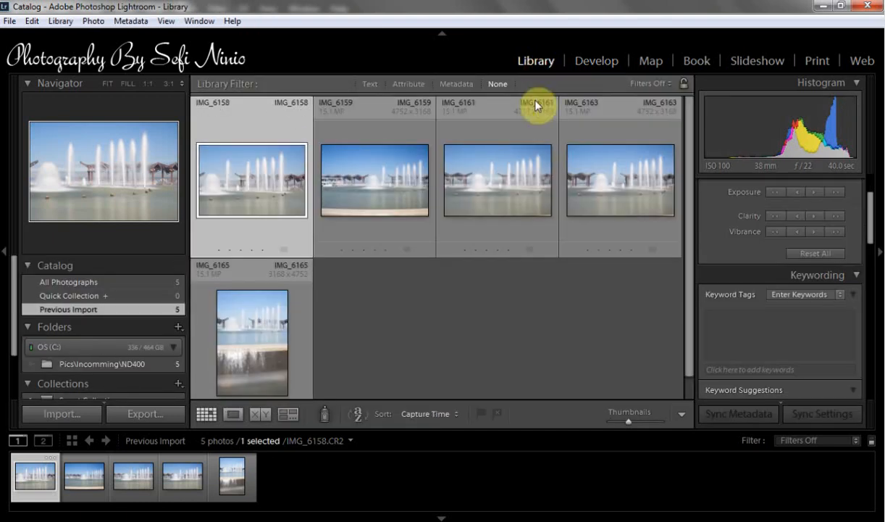
pyautogui.click(718, 322)
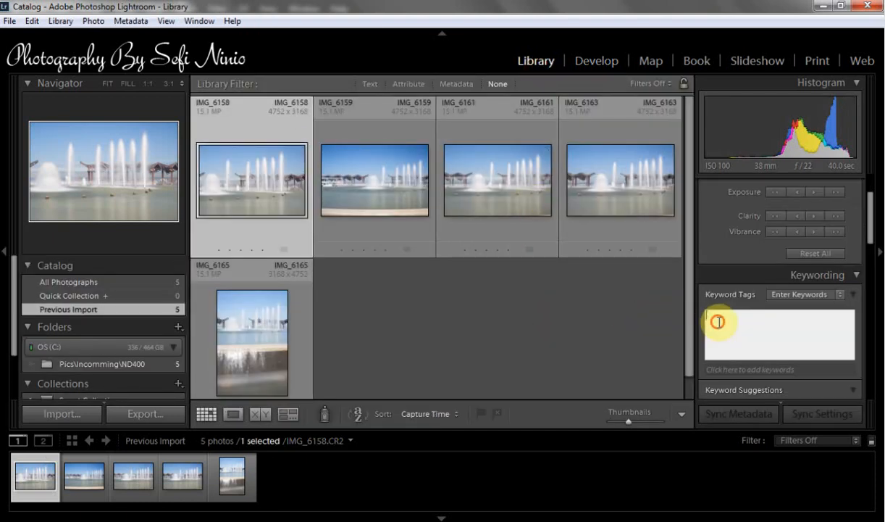
pyautogui.click(717, 370)
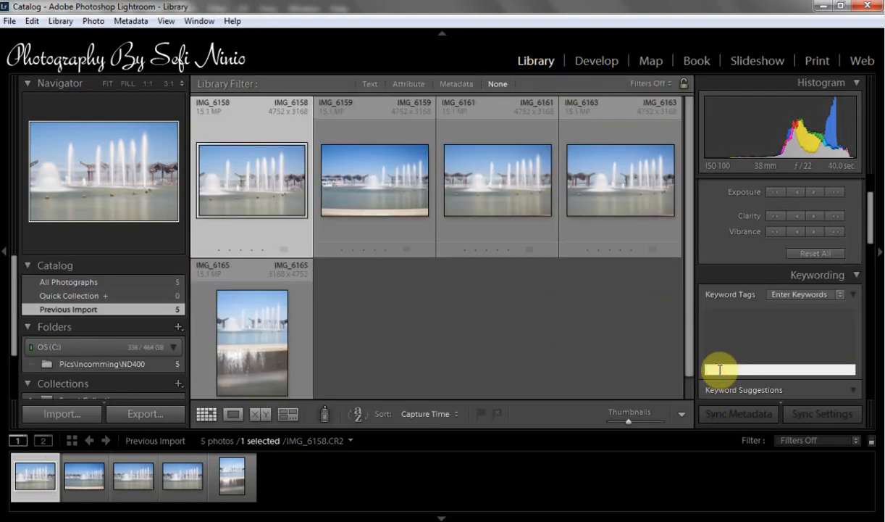
pyautogui.write('ND400')
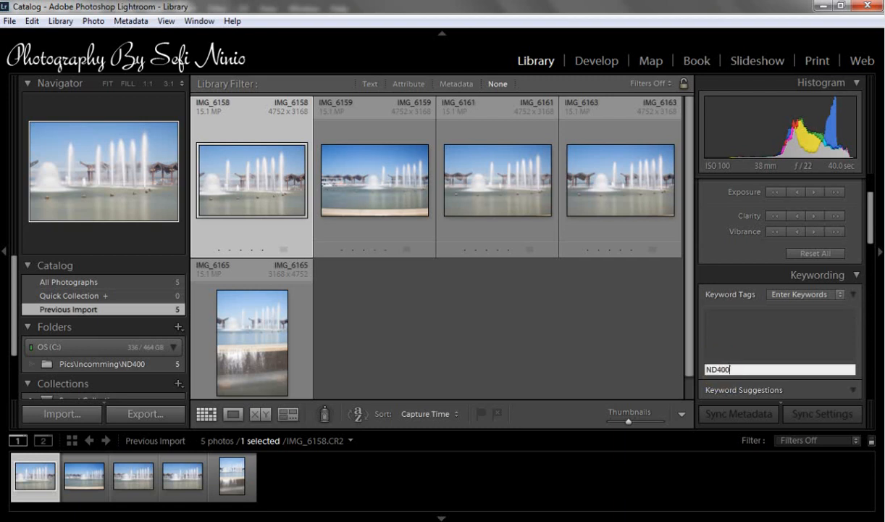
pyautogui.press('Return')
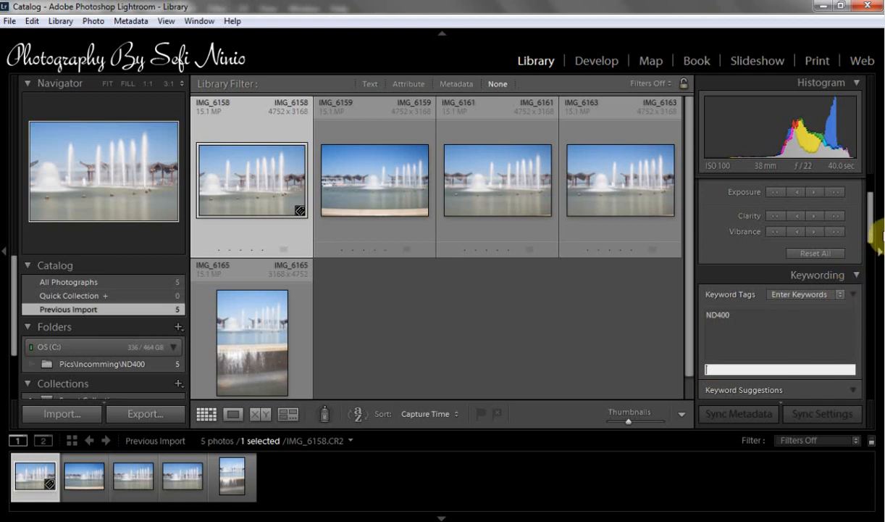
# Check the keyword list and apply the suggested keyword ND400 to IMG_6159.CR2
pyautogui.moveTo(869, 237); pyautogui.dragTo(872, 271)
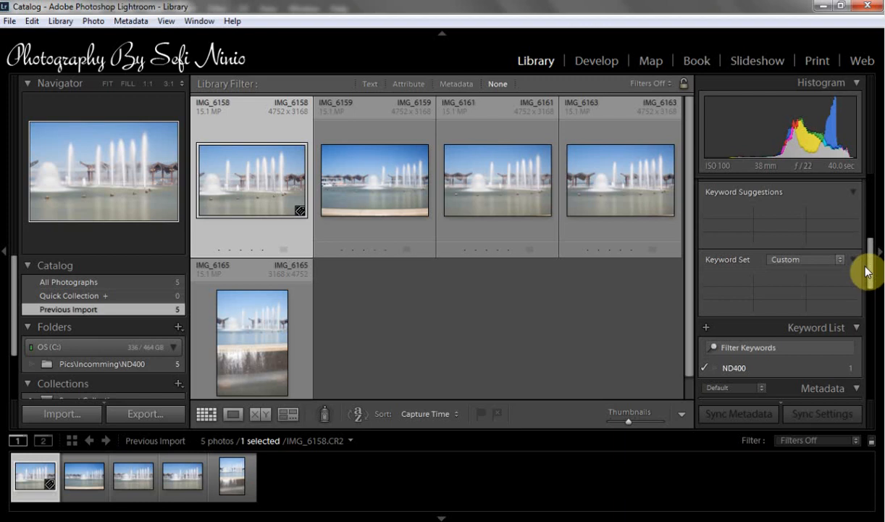
pyautogui.scroll(1, 871, 273)
pyautogui.scroll(2, 872, 273)
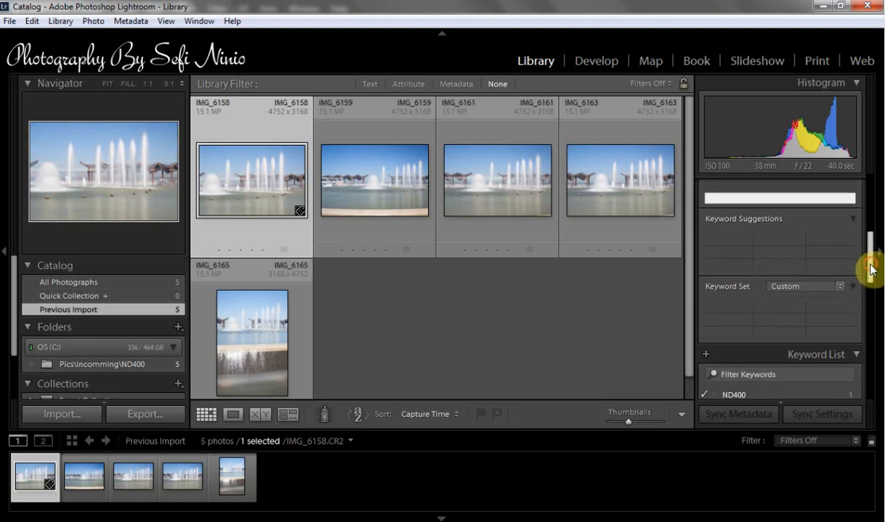
pyautogui.moveTo(871, 264); pyautogui.dragTo(873, 228)
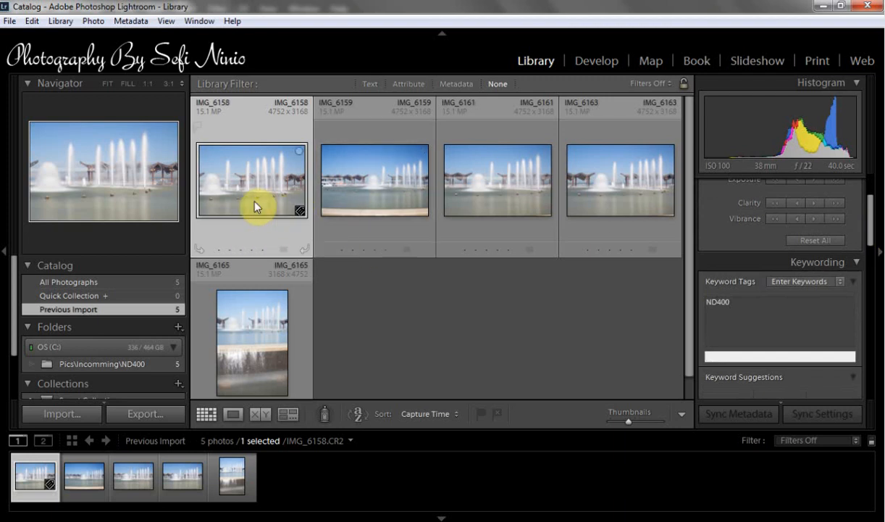
pyautogui.click(353, 205)
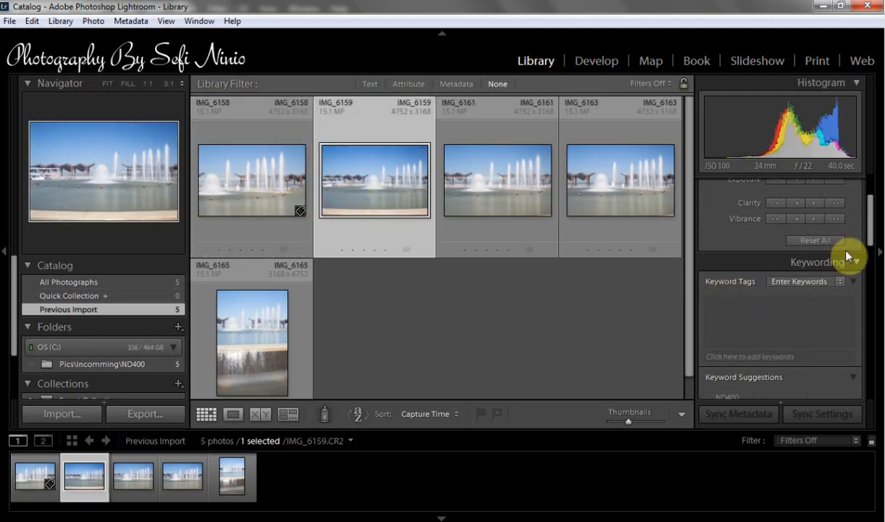
pyautogui.moveTo(867, 241); pyautogui.dragTo(870, 259)
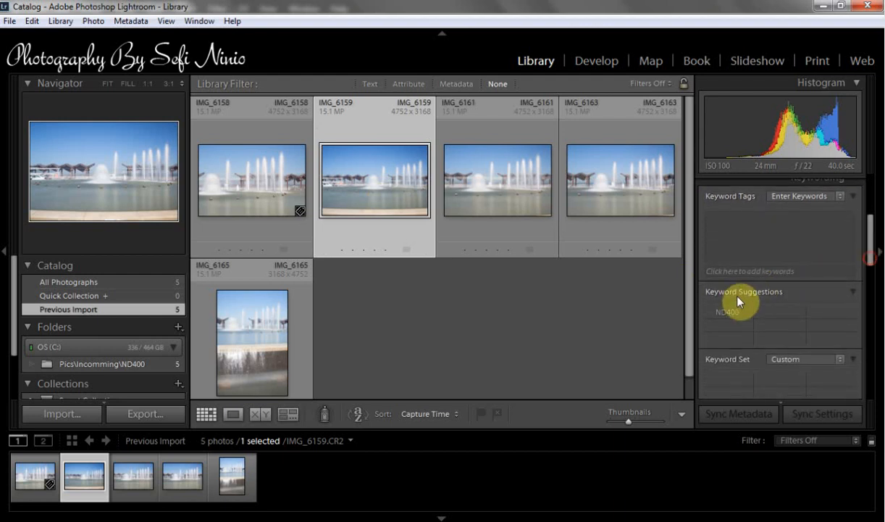
pyautogui.click(727, 317)
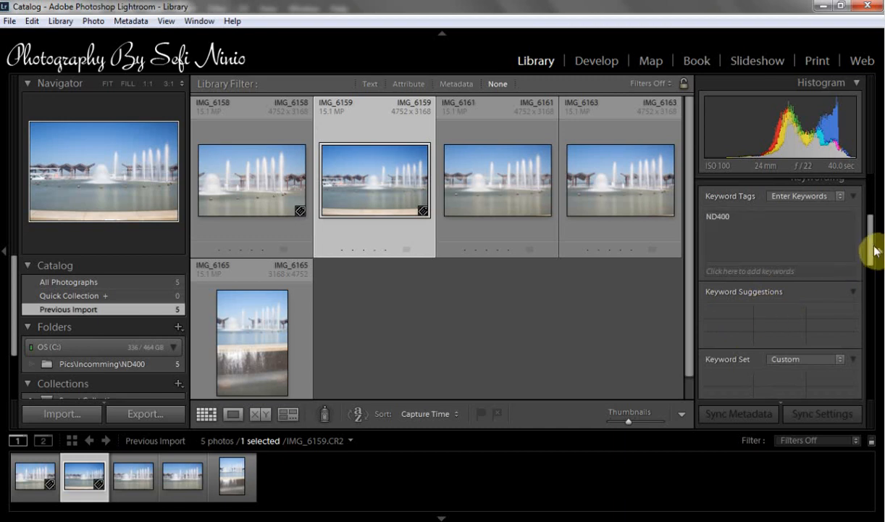
# Clear the photo selection, view IMG_6158.CR2 in the Develop module and return to the Library module
pyautogui.moveTo(871, 247); pyautogui.dragTo(881, 214)
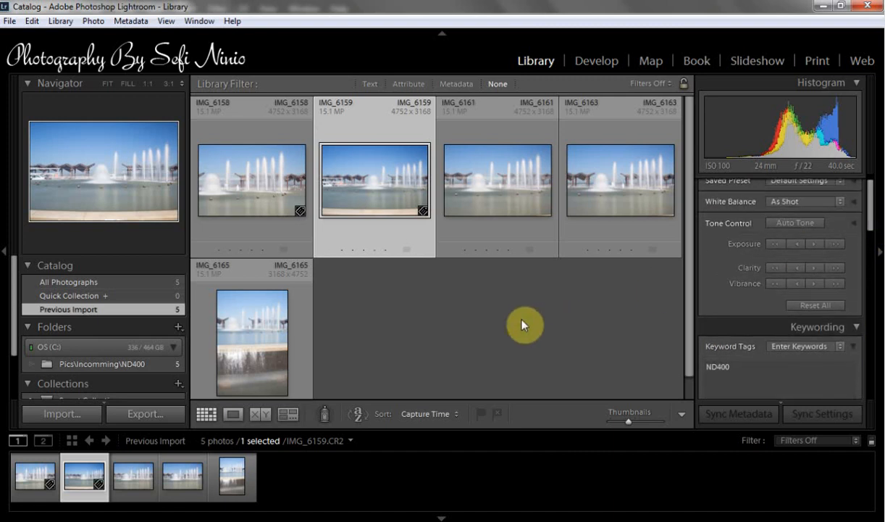
pyautogui.click(497, 330)
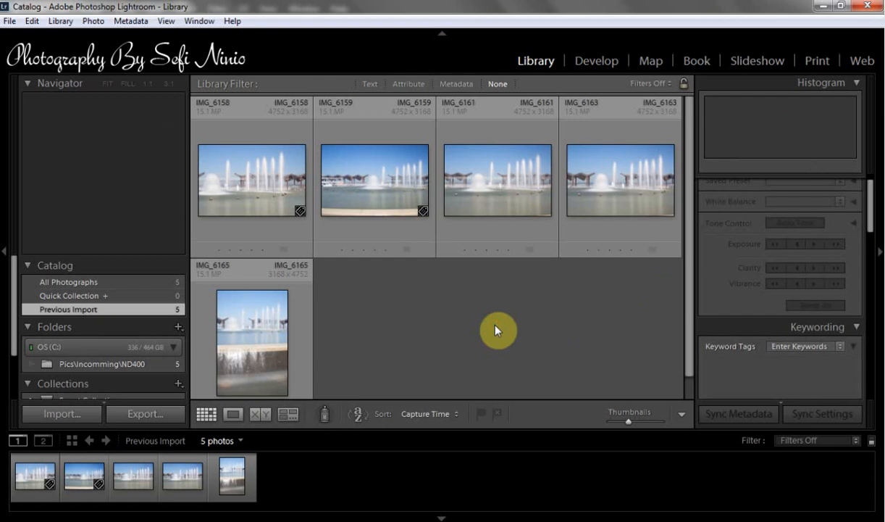
pyautogui.click(600, 62)
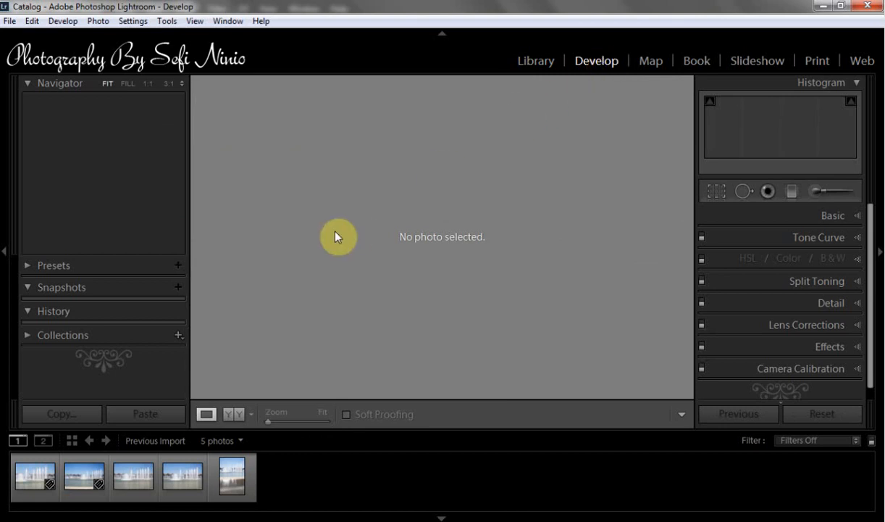
pyautogui.click(29, 485)
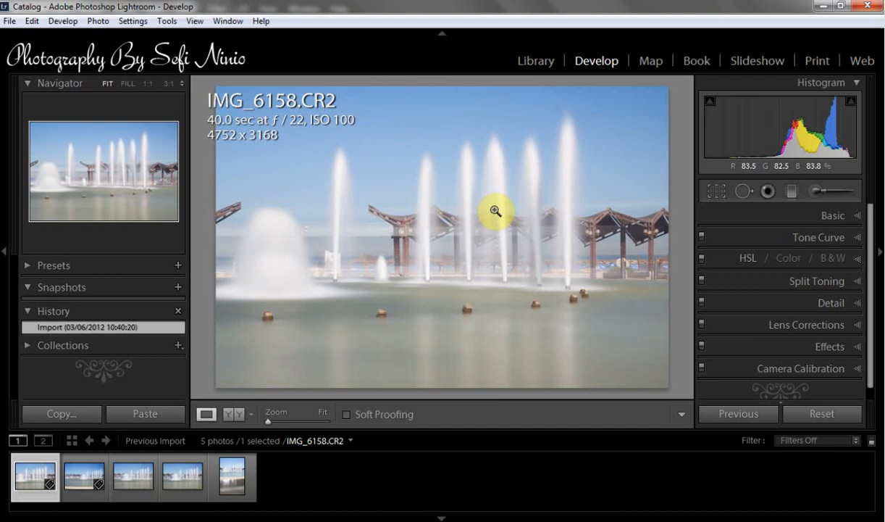
pyautogui.click(553, 65)
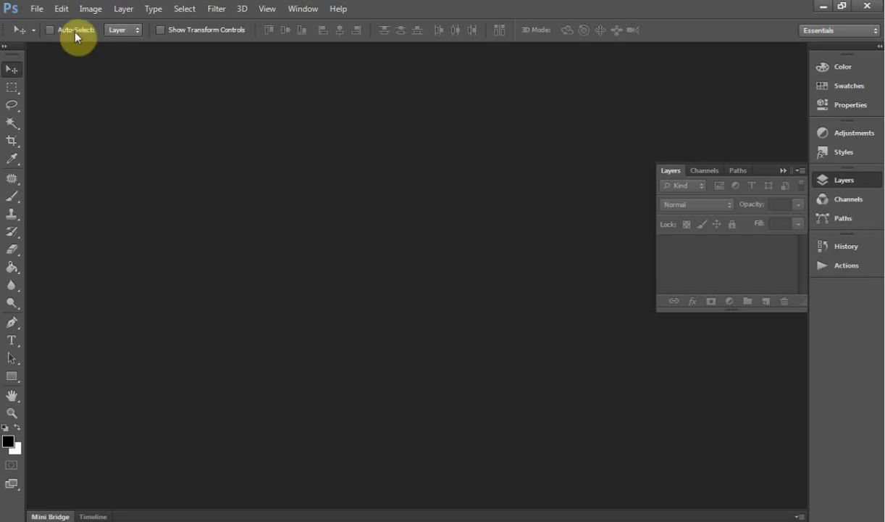
# Switch to Photoshop and create a 200 x 100 pixel RGB document at 72 pixels/inch with a transparent background
pyautogui.click(34, 9)
pyautogui.click(43, 24)
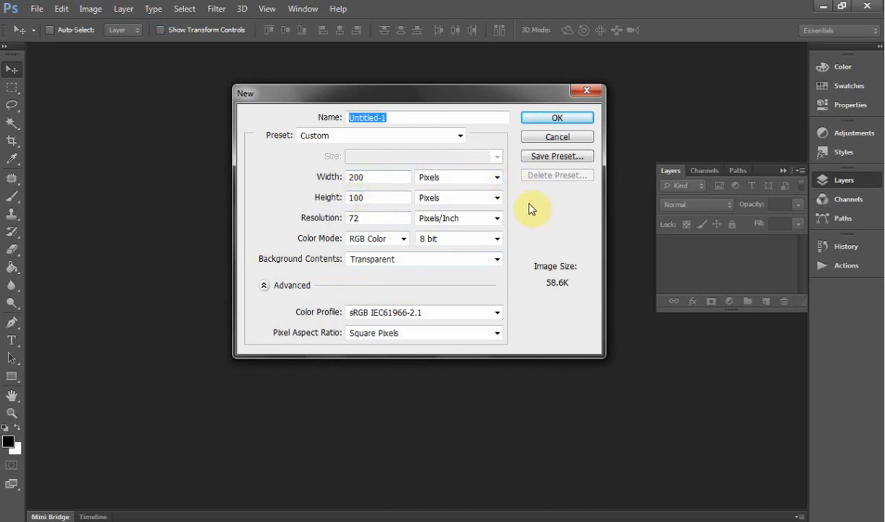
pyautogui.click(569, 119)
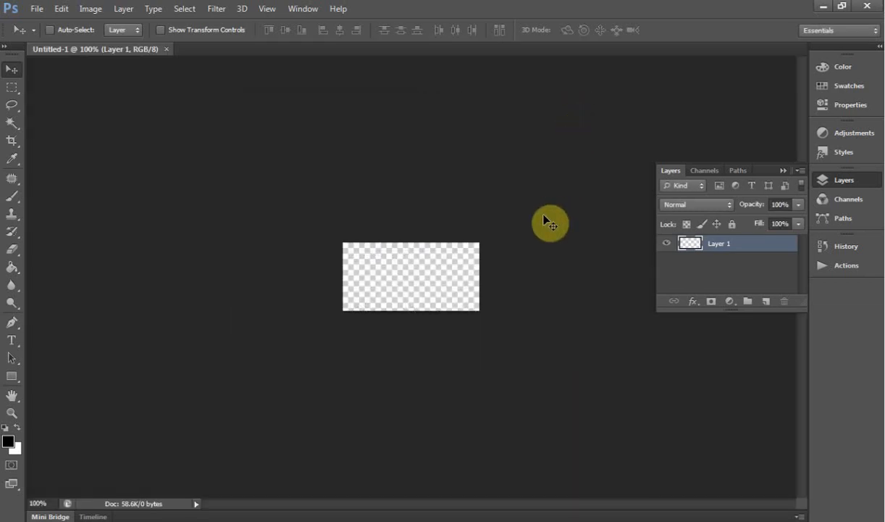
# Add a text layer with the photographer's full name in 24 pt Calibri and place it near the middle of the canvas
pyautogui.click(13, 340)
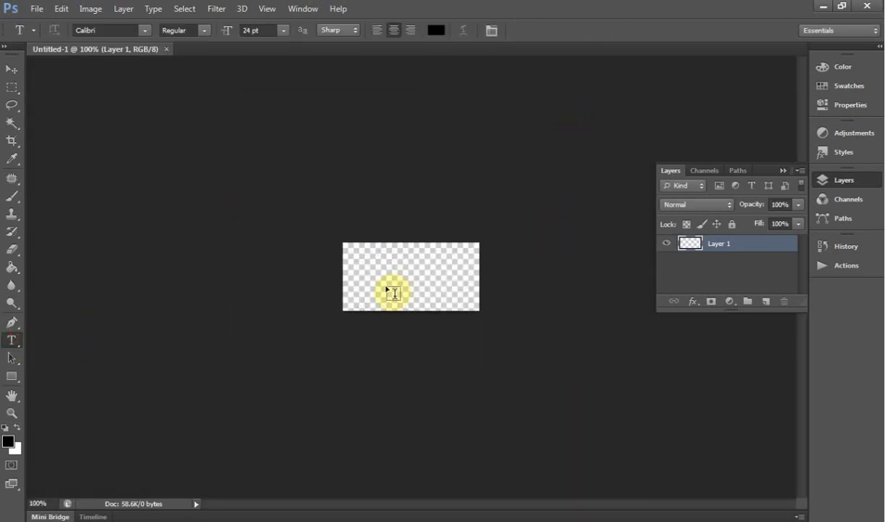
pyautogui.click(352, 270)
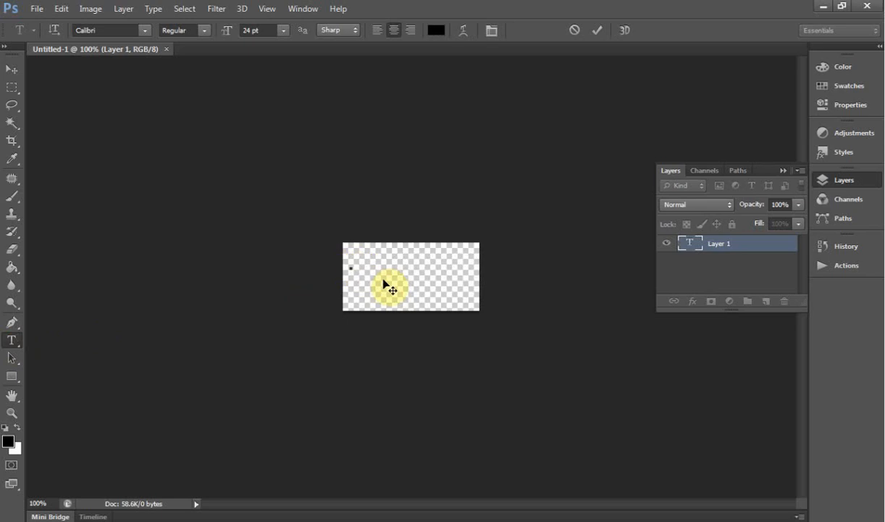
pyautogui.write('Sefi N')
pyautogui.write('inio')
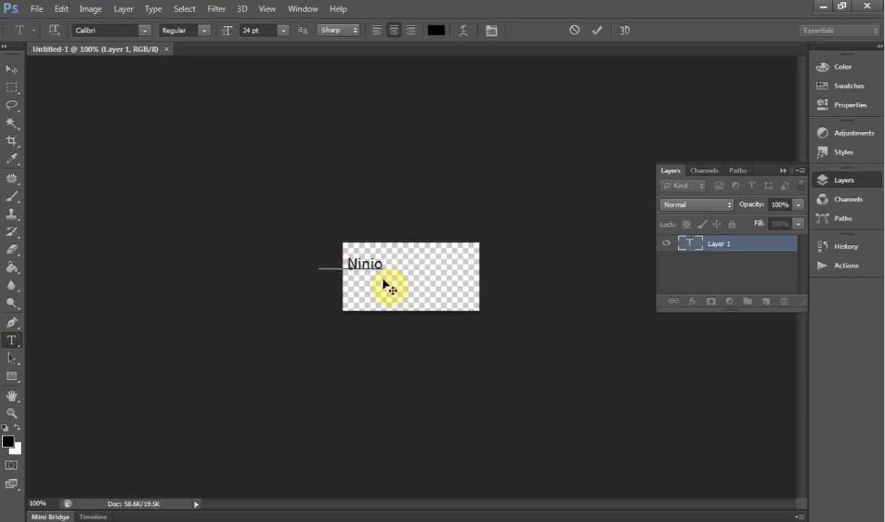
pyautogui.moveTo(415, 269); pyautogui.dragTo(467, 286)
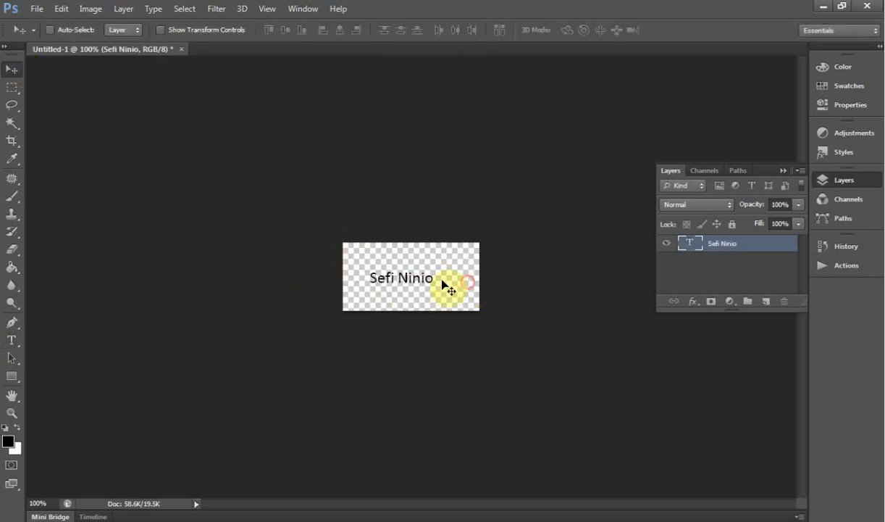
# Try Bevel & Emboss, Outer Glow and Inner Glow on the name text layer, and discard the layer styles
pyautogui.doubleClick(683, 244)
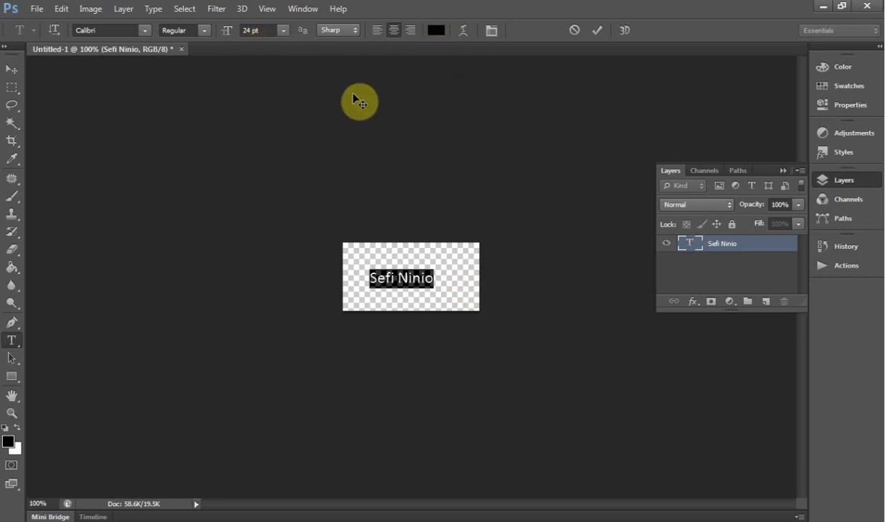
pyautogui.click(683, 248)
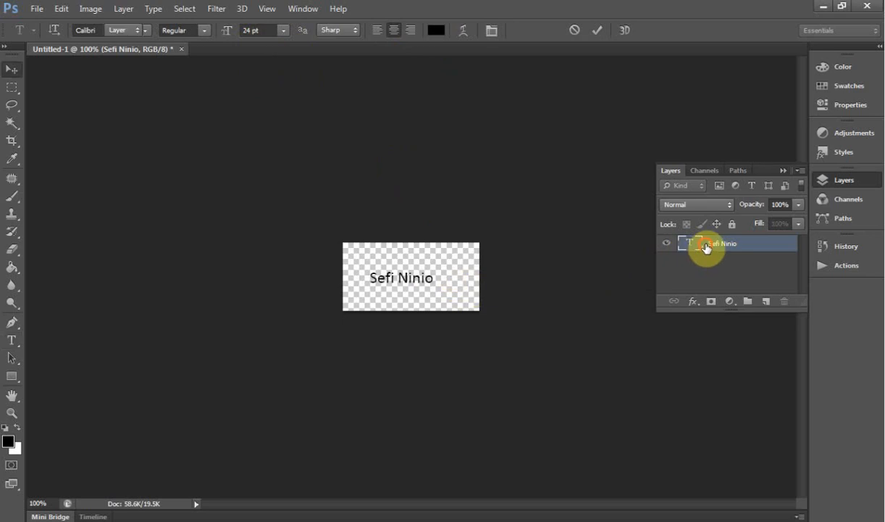
pyautogui.click(694, 301)
pyautogui.click(716, 337)
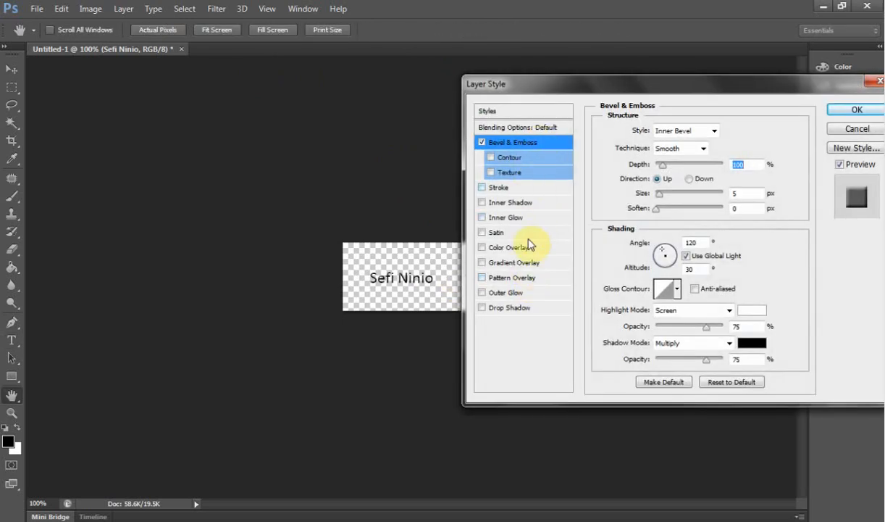
pyautogui.click(523, 292)
pyautogui.click(511, 218)
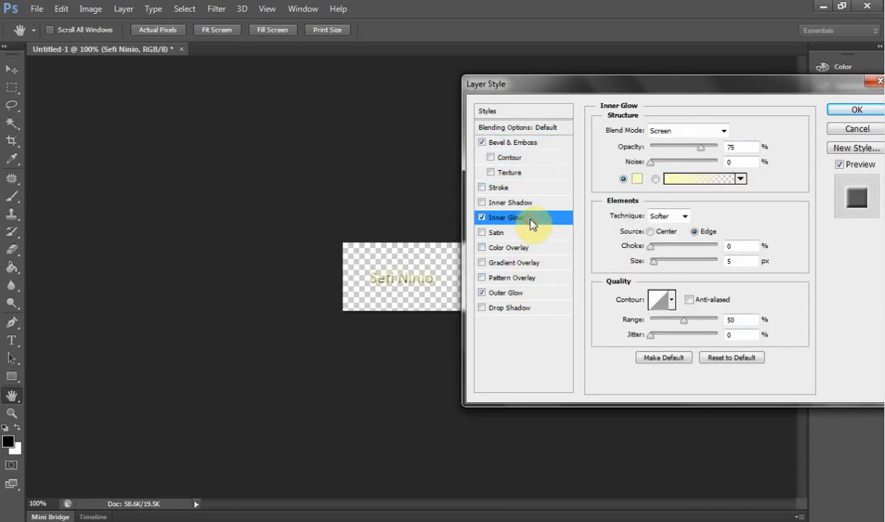
pyautogui.click(855, 126)
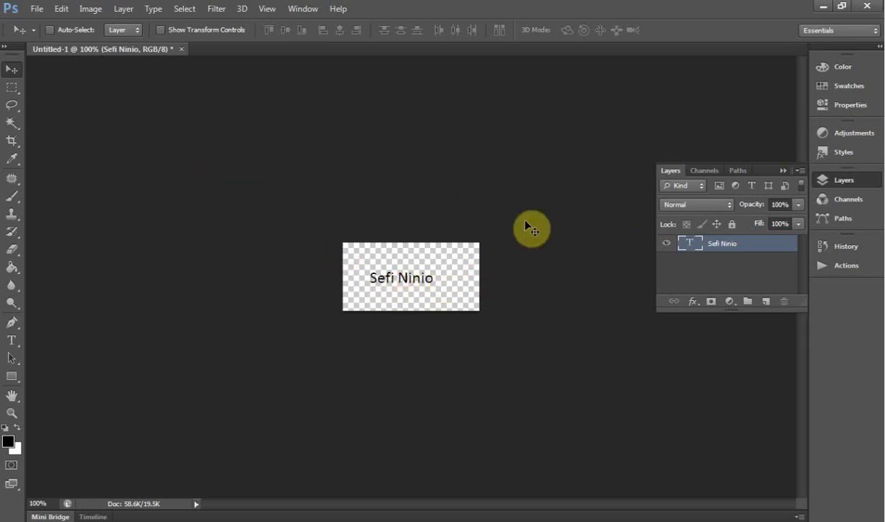
# Insert a © symbol in front of the photographer's name in the text layer
pyautogui.doubleClick(689, 245)
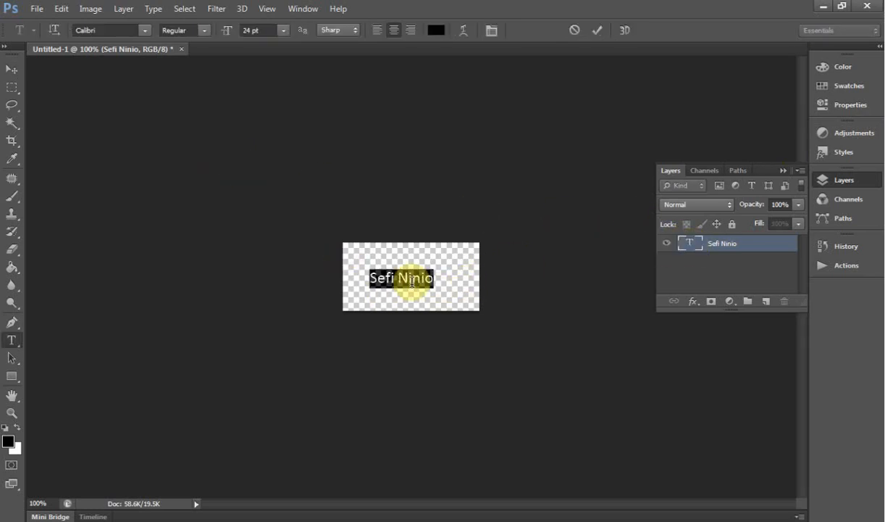
pyautogui.click(379, 280)
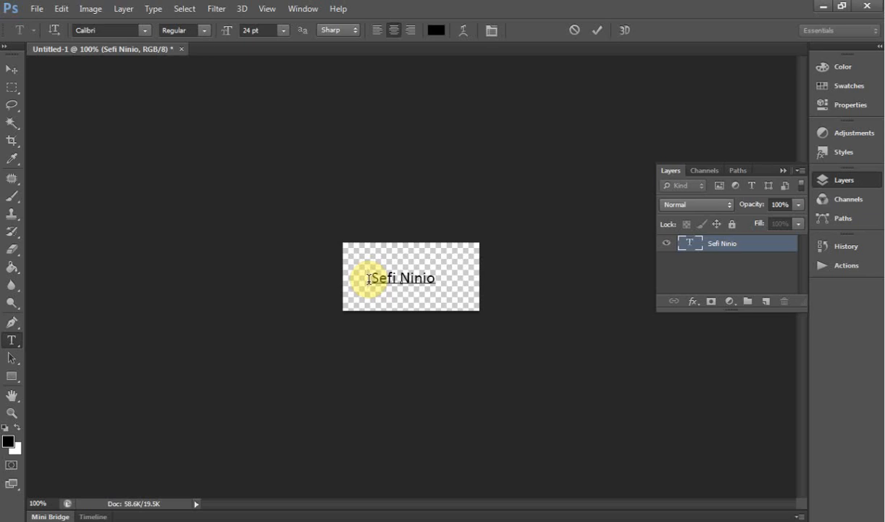
pyautogui.write('©')
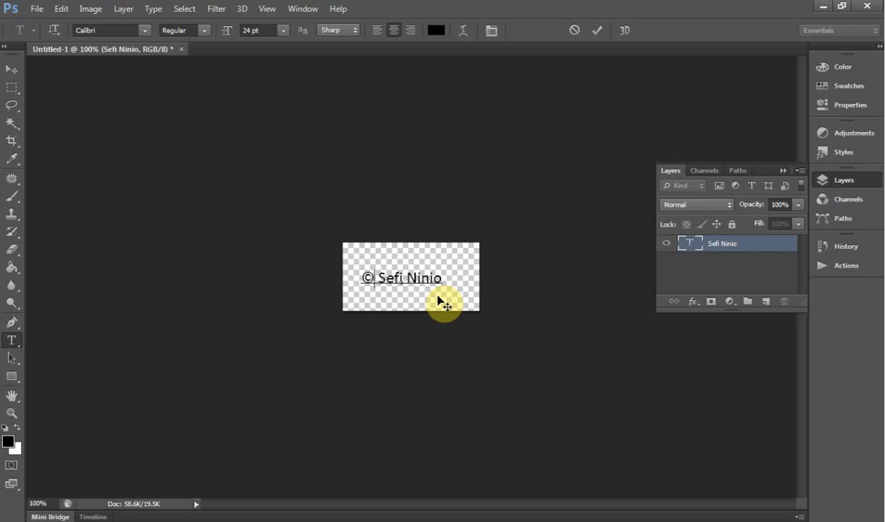
# Try a ™ and a ® symbol after the © sign, removing each one again
pyautogui.write('™')
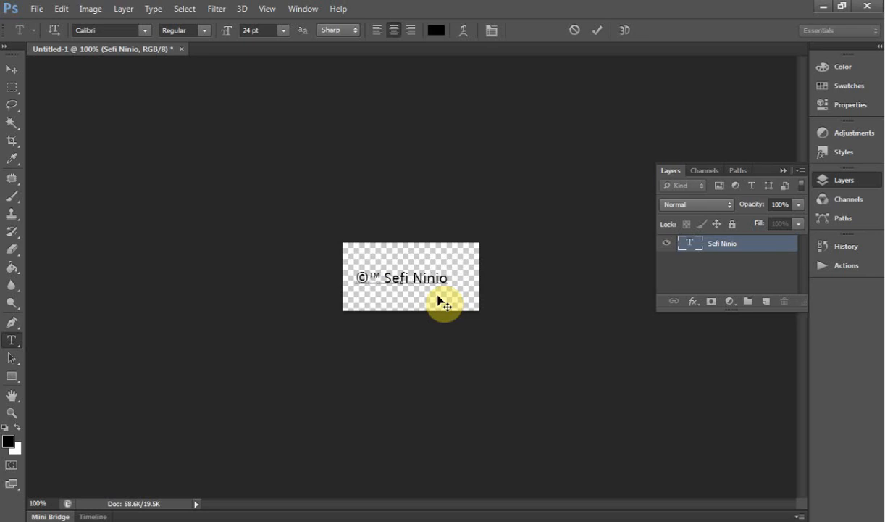
pyautogui.press('BackSpace')
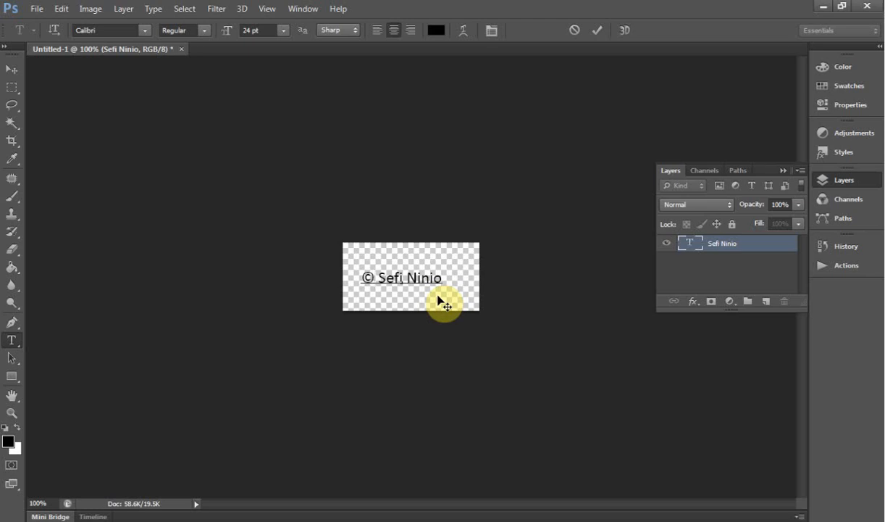
pyautogui.write('®')
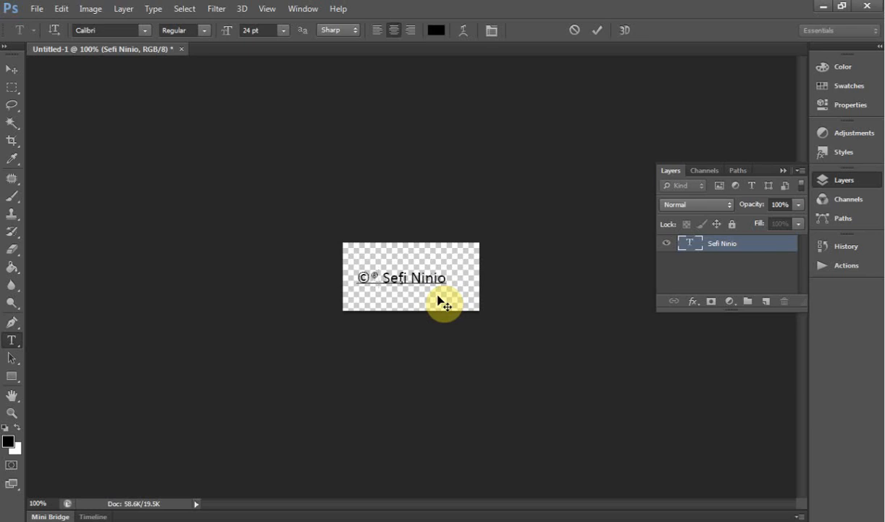
pyautogui.press('BackSpace')
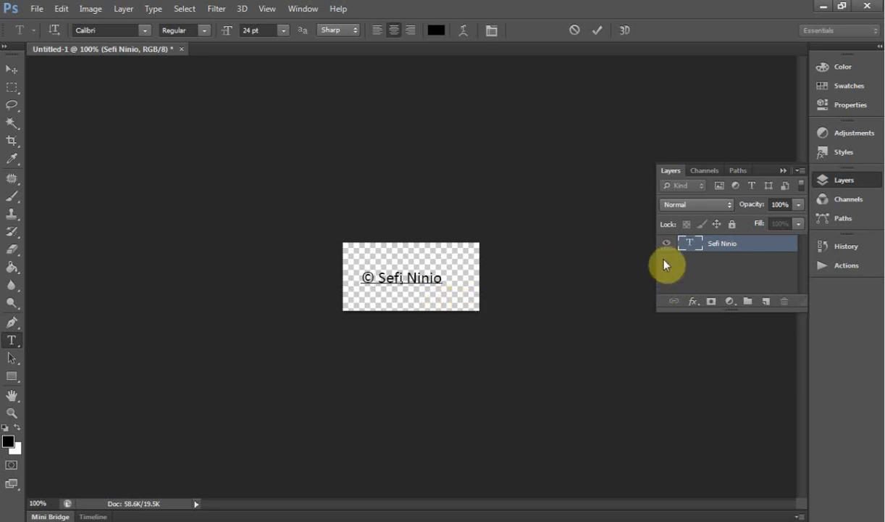
# Commit the copyright text and move it to the lower-left area of the canvas
pyautogui.click(595, 30)
pyautogui.press('v')
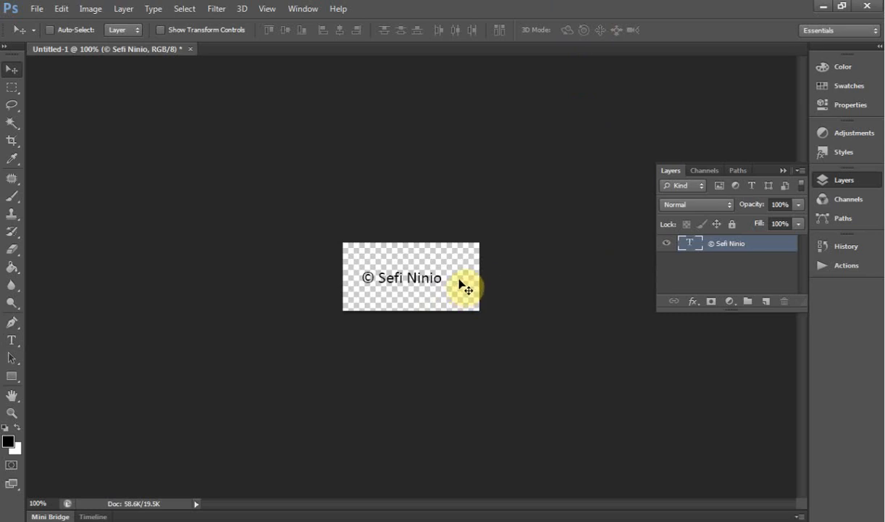
pyautogui.moveTo(461, 277); pyautogui.dragTo(450, 294)
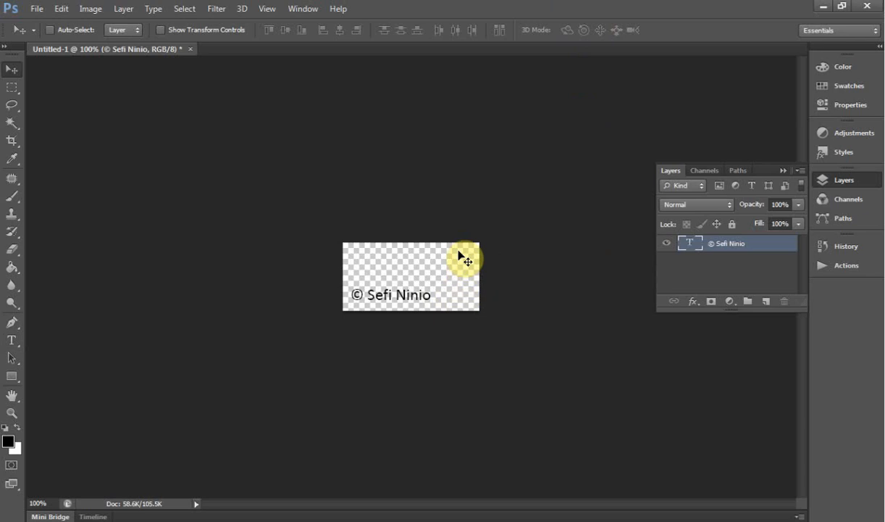
# Save the graphic as a PNG named watermark in the Incomming folder with Smallest / Slow compression and no interlacing
pyautogui.click(36, 9)
pyautogui.click(80, 173)
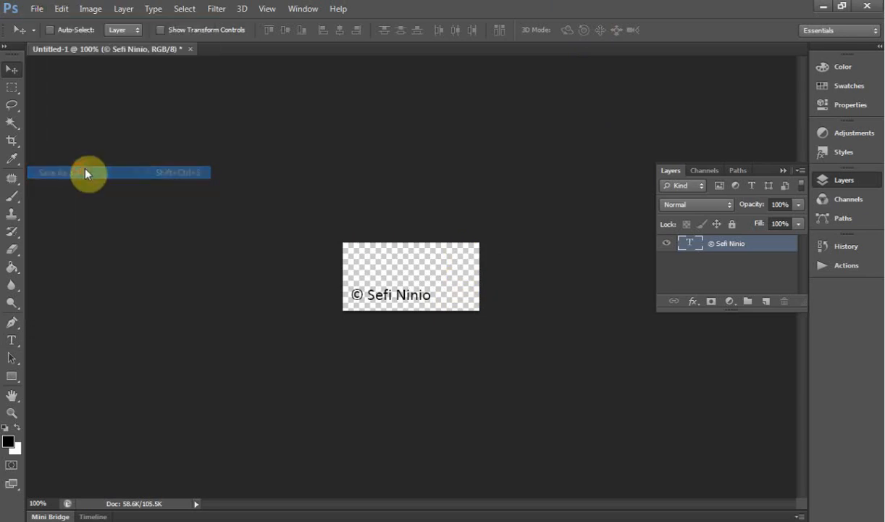
pyautogui.click(451, 297)
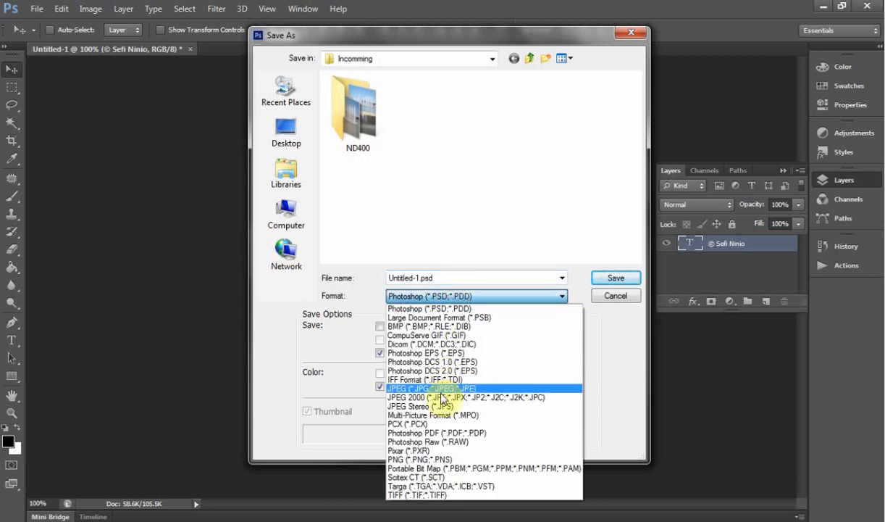
pyautogui.click(430, 459)
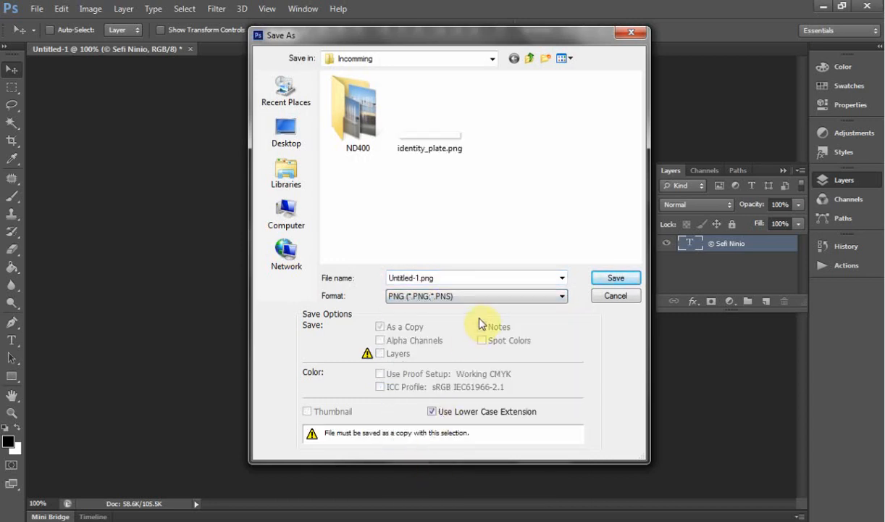
pyautogui.doubleClick(449, 282)
pyautogui.write('watermark')
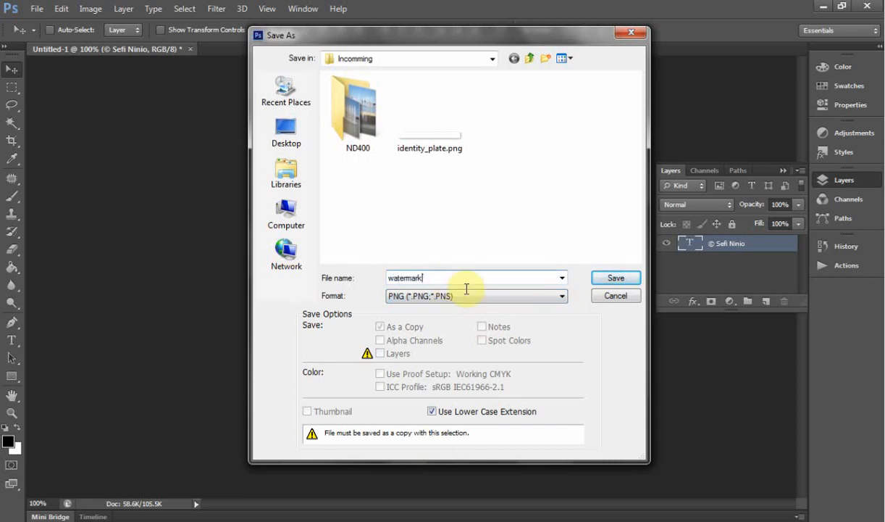
pyautogui.click(605, 281)
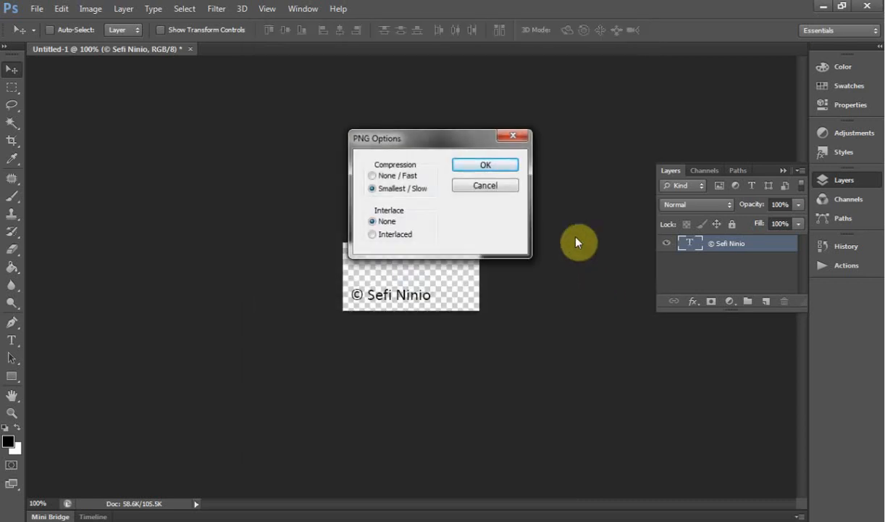
pyautogui.click(504, 165)
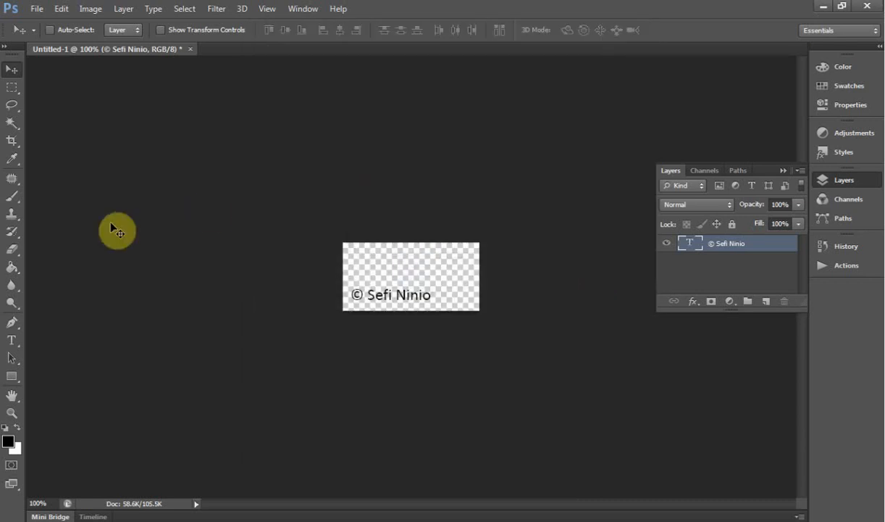
# Switch to Lightroom and load watermark.png as the graphic in the Watermark Editor
pyautogui.click(0, 216)
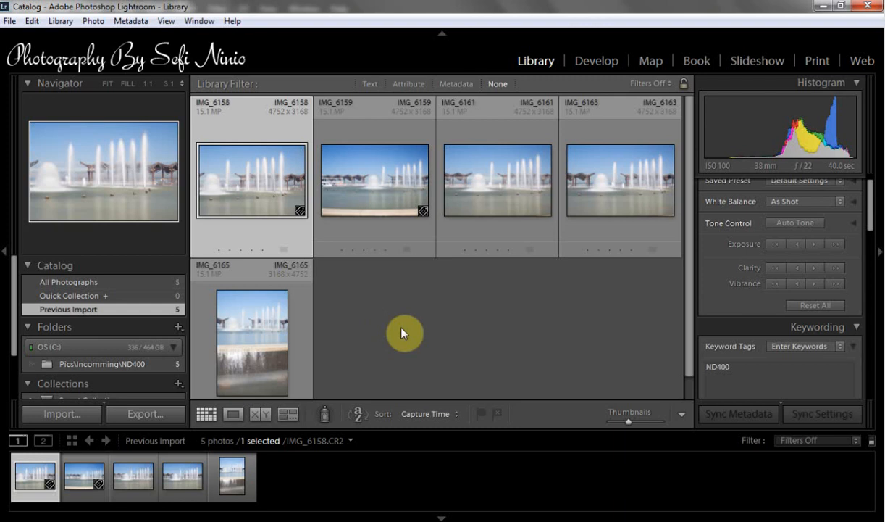
pyautogui.click(32, 20)
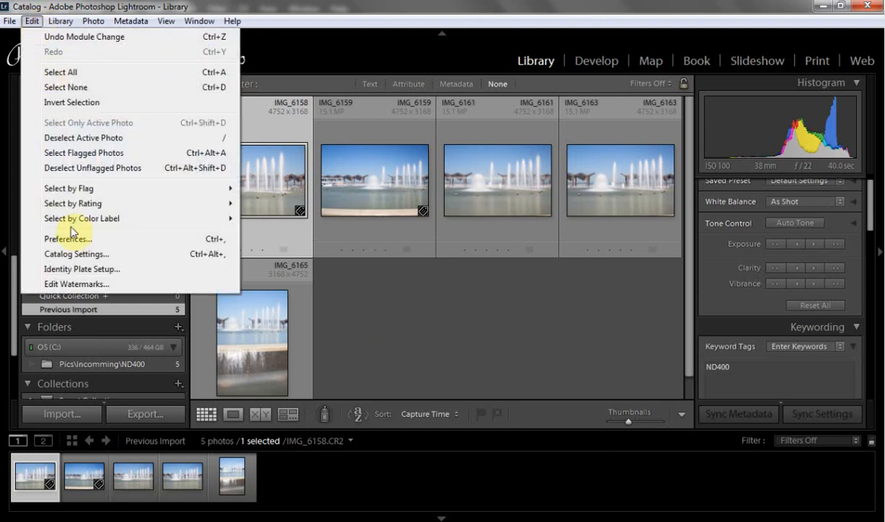
pyautogui.click(76, 284)
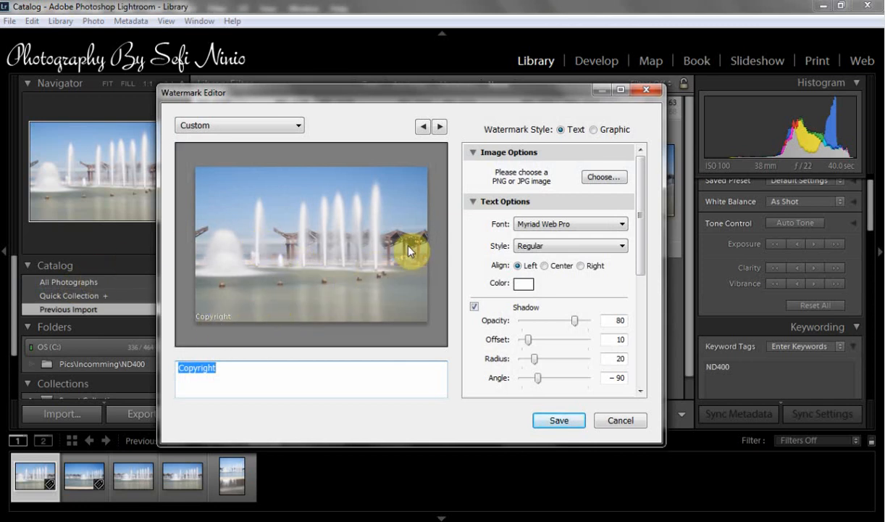
pyautogui.click(598, 177)
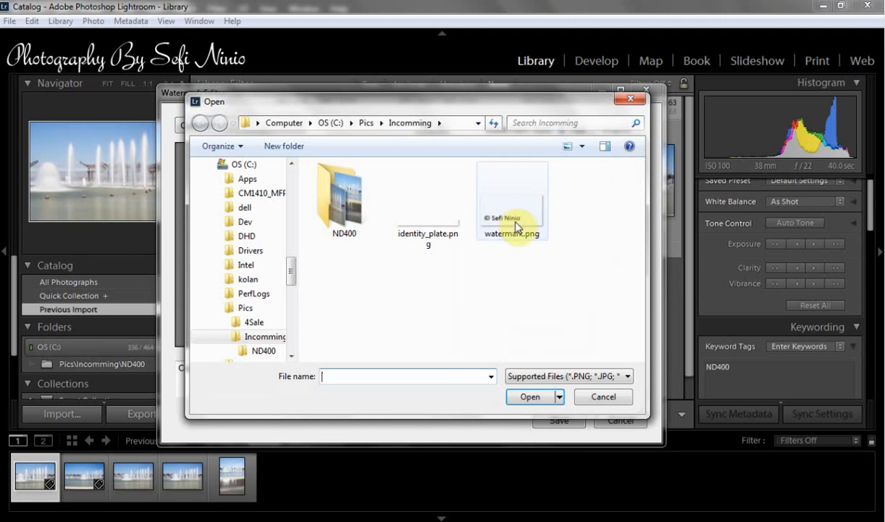
pyautogui.doubleClick(515, 228)
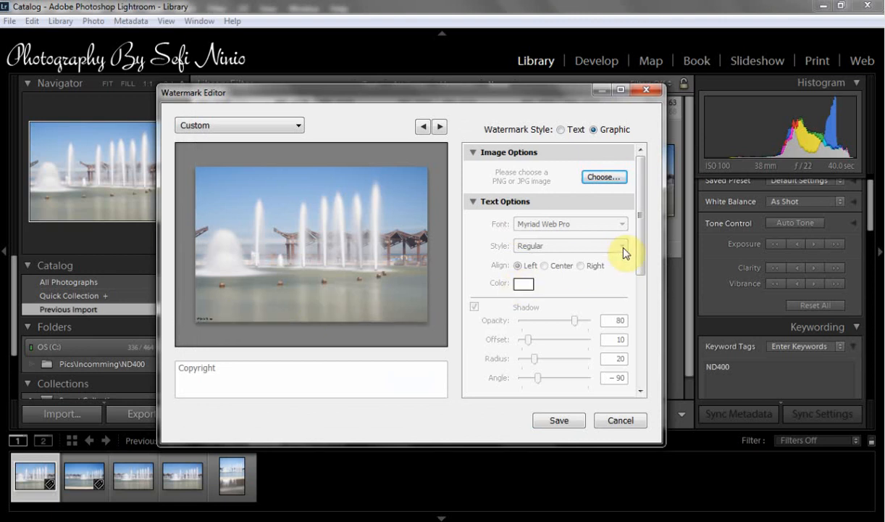
# Try the Fit and Fill size options on the watermark
pyautogui.moveTo(642, 243); pyautogui.dragTo(652, 326)
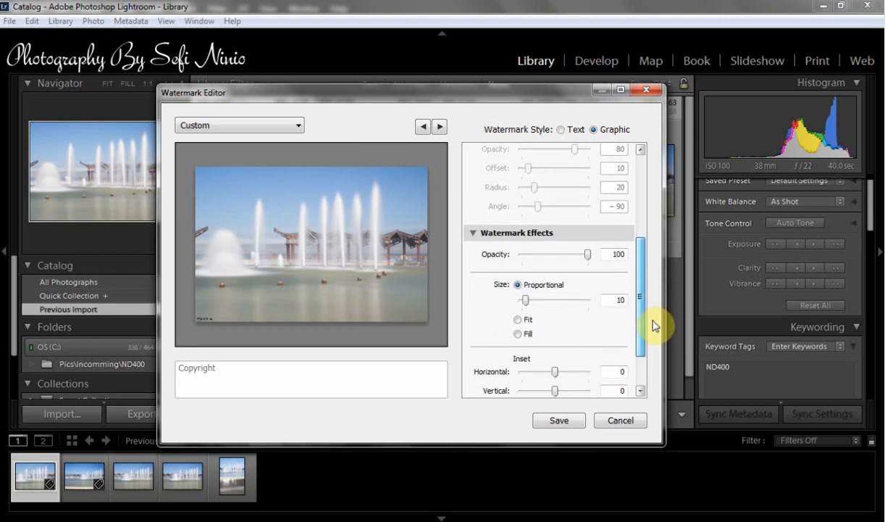
pyautogui.click(522, 316)
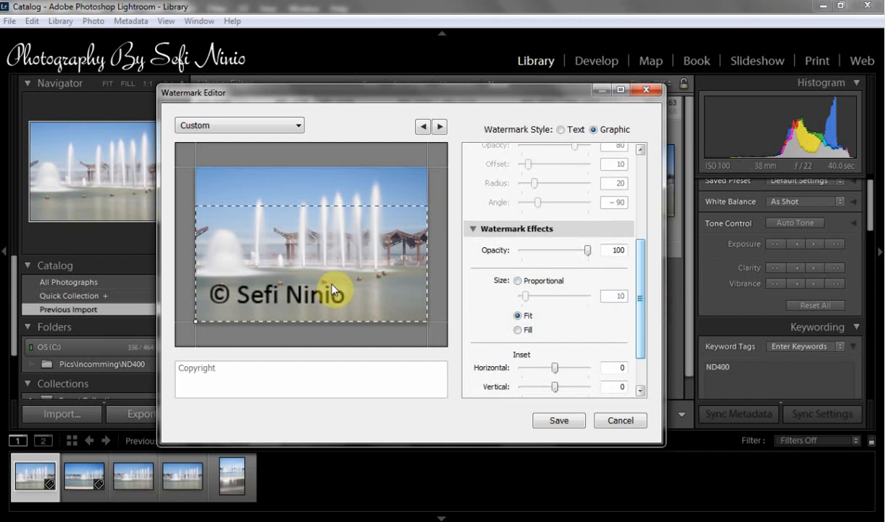
pyautogui.click(528, 330)
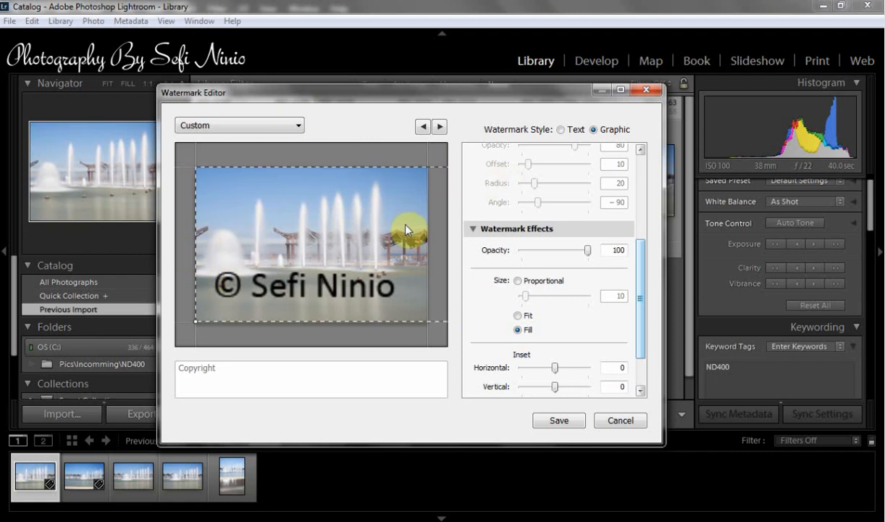
# Set the watermark to a Proportional size of 22 and an opacity of 50
pyautogui.click(521, 281)
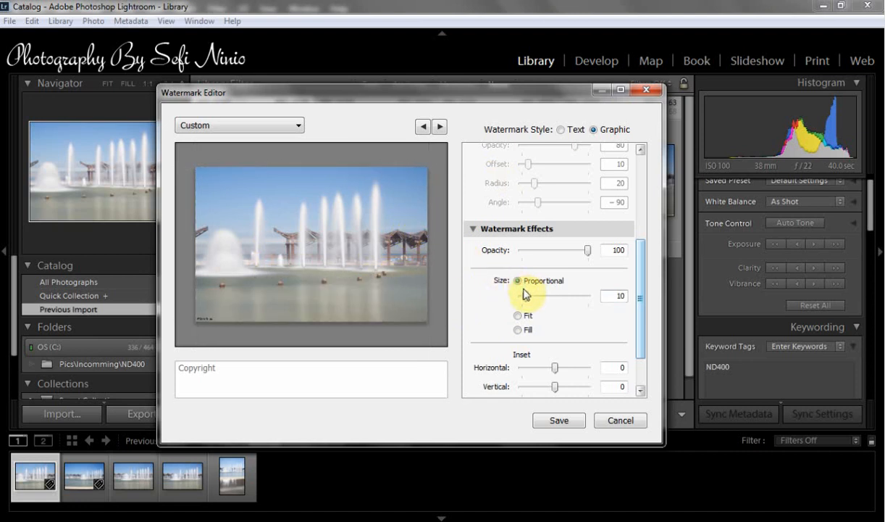
pyautogui.moveTo(527, 301); pyautogui.dragTo(533, 301)
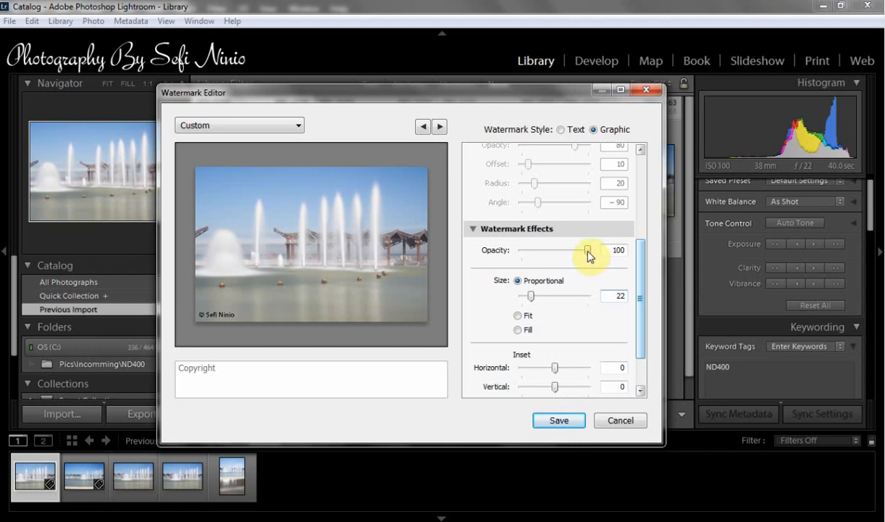
pyautogui.moveTo(588, 253); pyautogui.dragTo(636, 253)
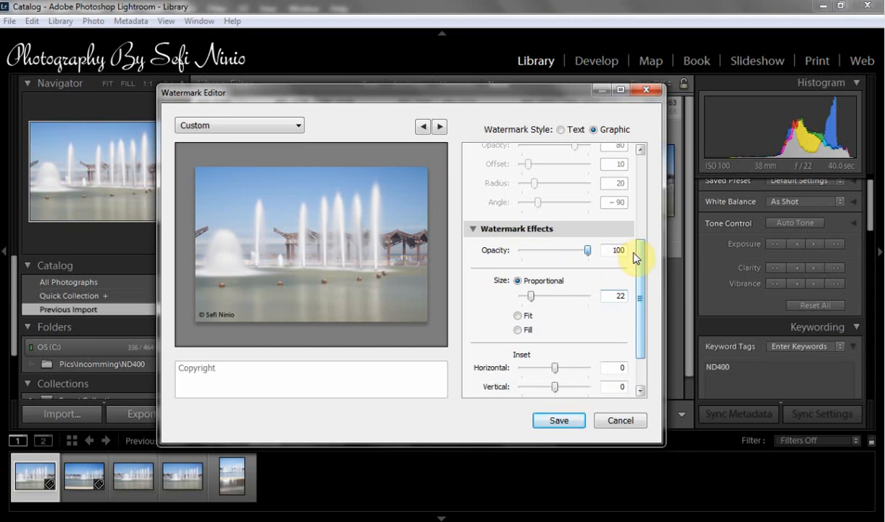
pyautogui.moveTo(586, 252); pyautogui.dragTo(556, 267)
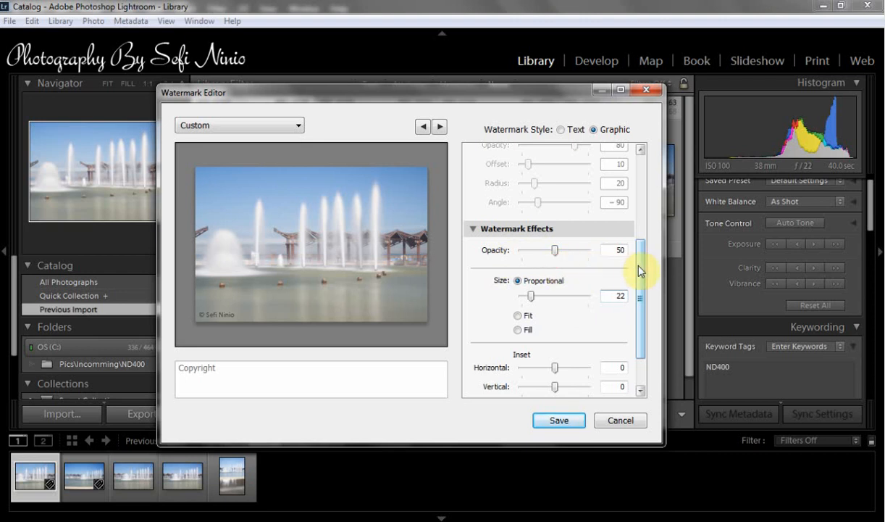
# Try anchoring the watermark at the top-left, top-center, center and bottom-center of the photo, and return it to the bottom-left
pyautogui.scroll(-1, 638, 270)
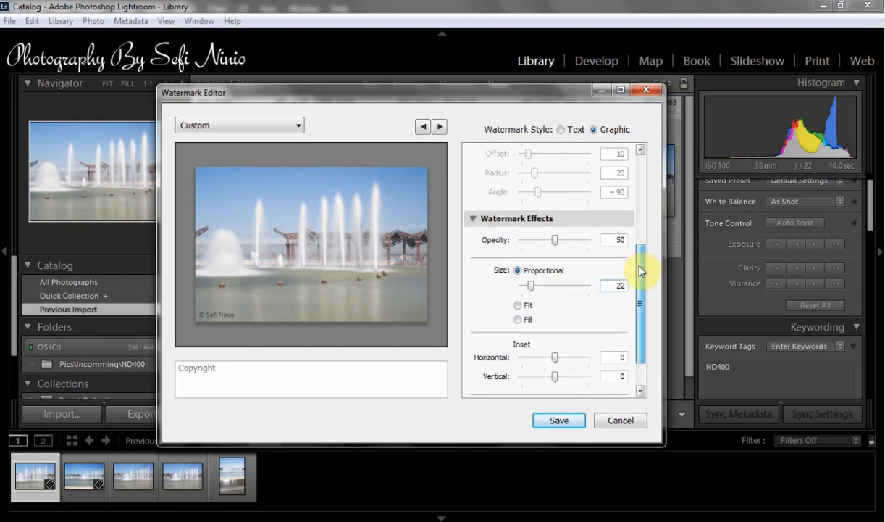
pyautogui.scroll(-4, 641, 286)
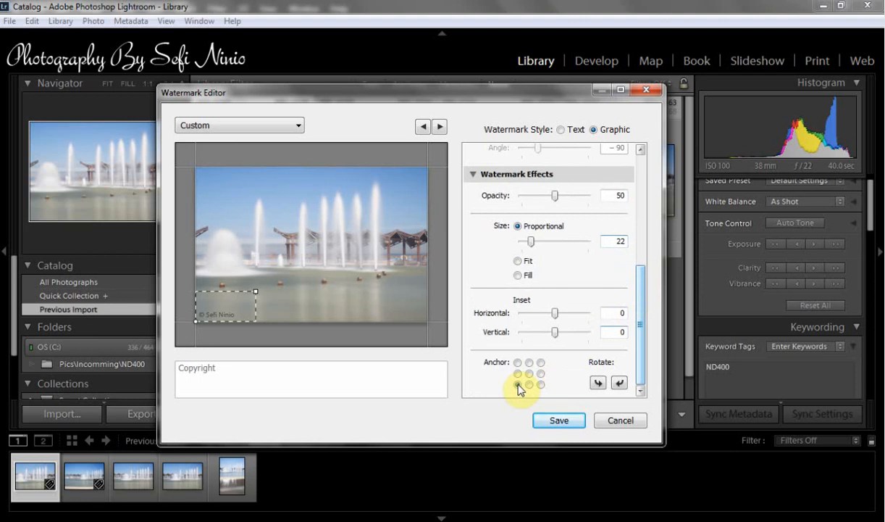
pyautogui.click(517, 361)
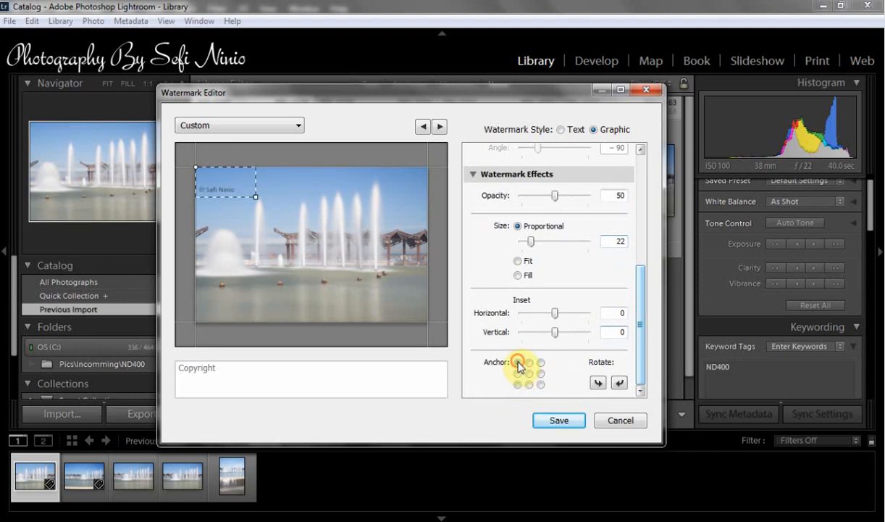
pyautogui.click(530, 363)
pyautogui.click(528, 373)
pyautogui.click(530, 384)
pyautogui.click(517, 385)
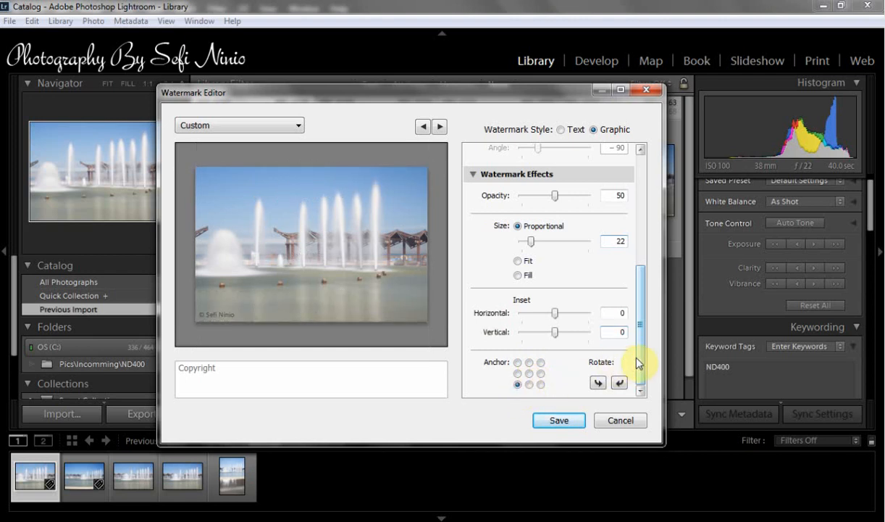
# Save the current watermark settings as a new preset named Watermark1
pyautogui.moveTo(649, 362); pyautogui.dragTo(644, 237)
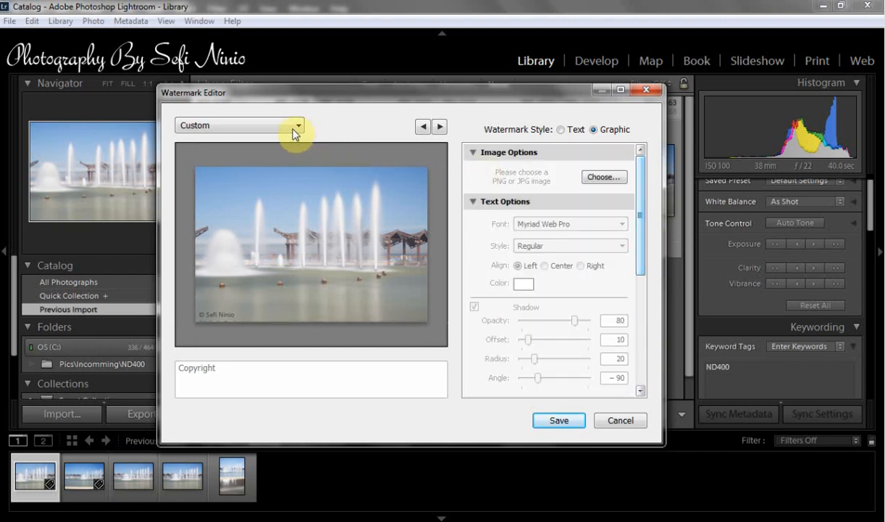
pyautogui.moveTo(643, 270); pyautogui.dragTo(643, 338)
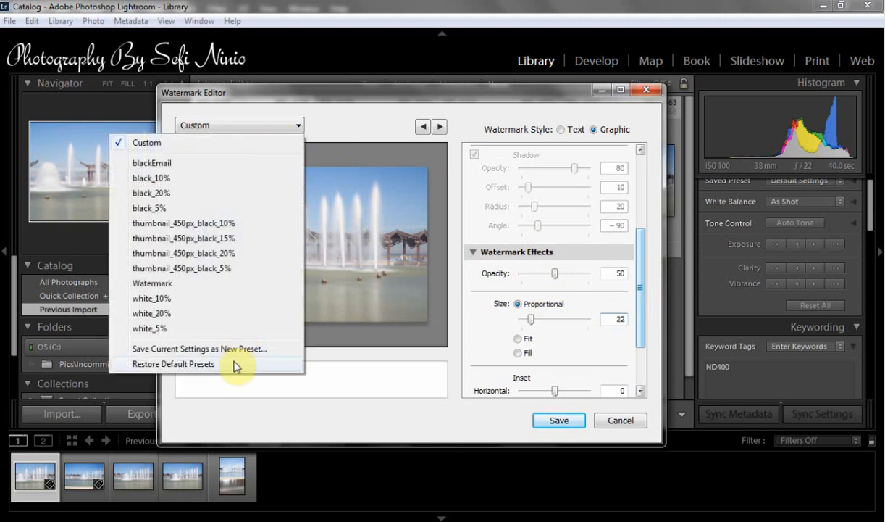
pyautogui.click(233, 352)
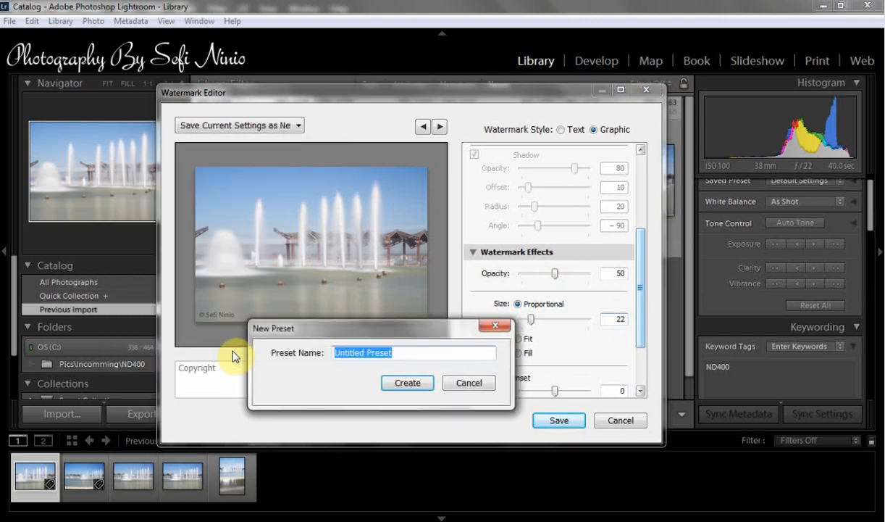
pyautogui.write('Waterm')
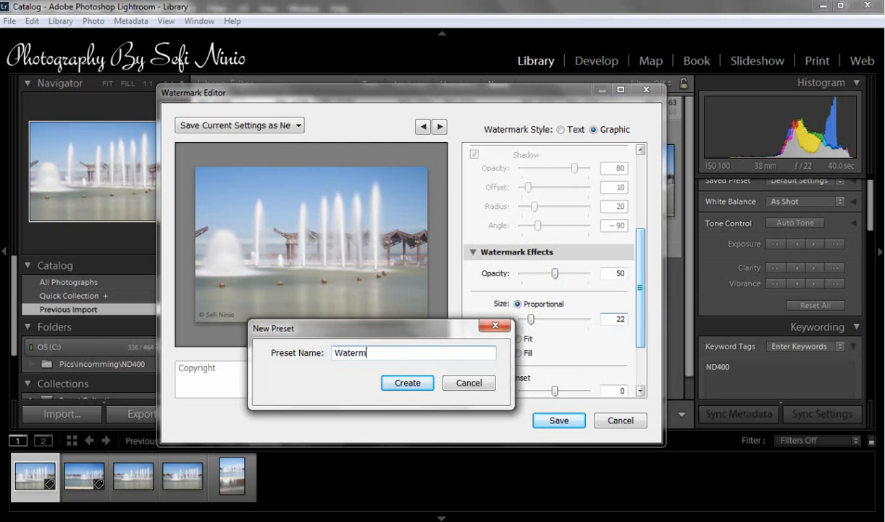
pyautogui.write('ark')
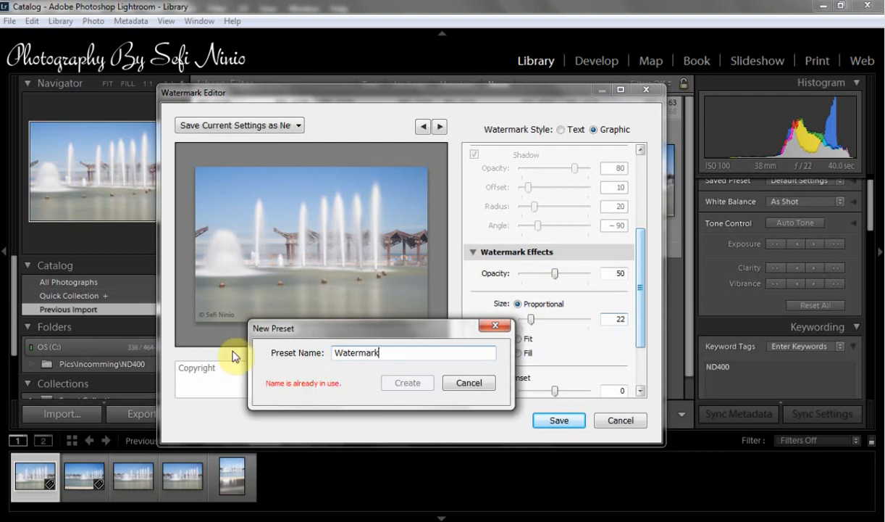
pyautogui.write('1')
pyautogui.click(402, 384)
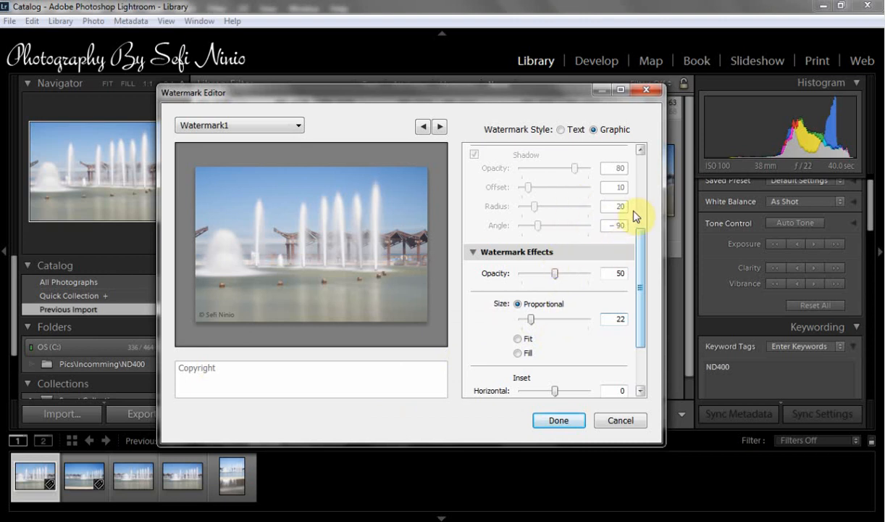
# Change the watermark to opacity 71 and proportional size 33, and anchor it at the photo's top-right corner
pyautogui.moveTo(554, 277); pyautogui.dragTo(571, 276)
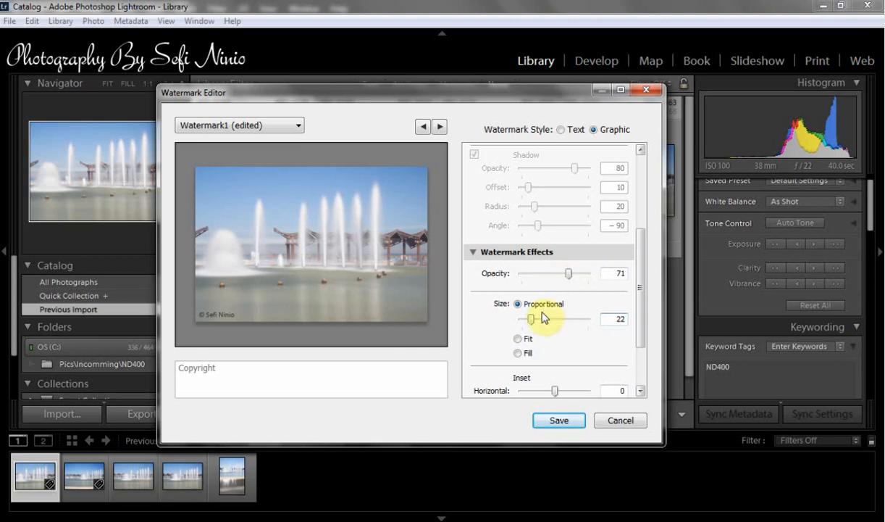
pyautogui.moveTo(532, 320); pyautogui.dragTo(536, 323)
pyautogui.moveTo(639, 292); pyautogui.dragTo(640, 333)
pyautogui.click(540, 362)
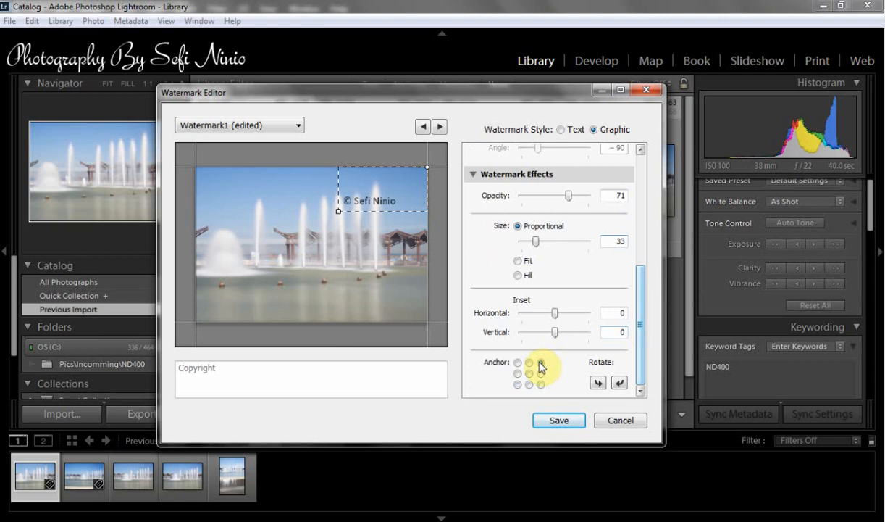
pyautogui.click(282, 126)
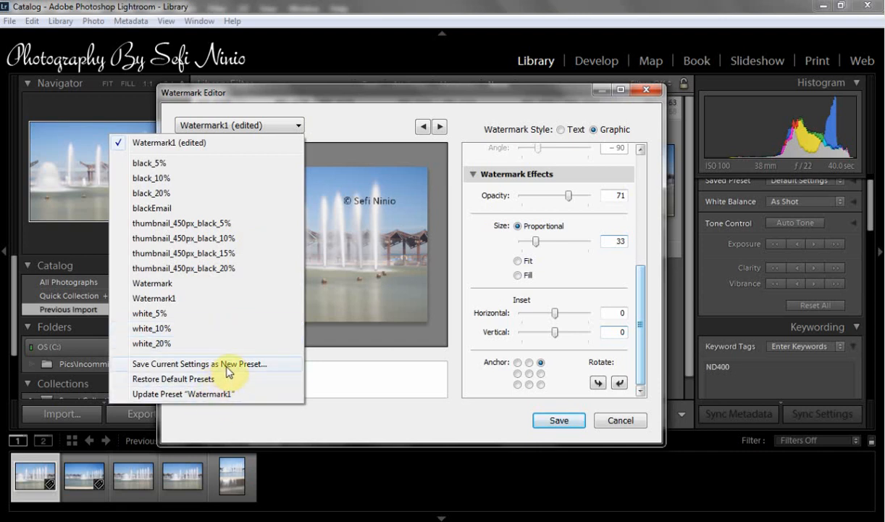
pyautogui.click(368, 97)
pyautogui.click(289, 129)
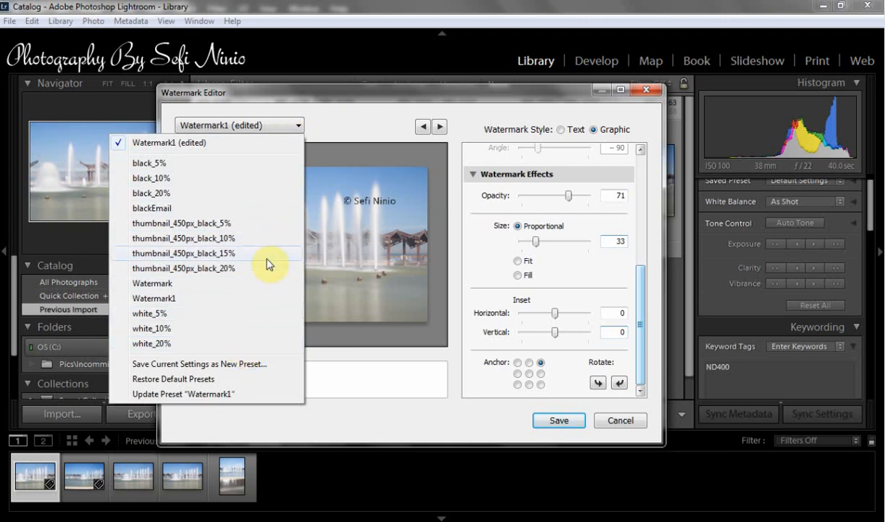
pyautogui.click(313, 124)
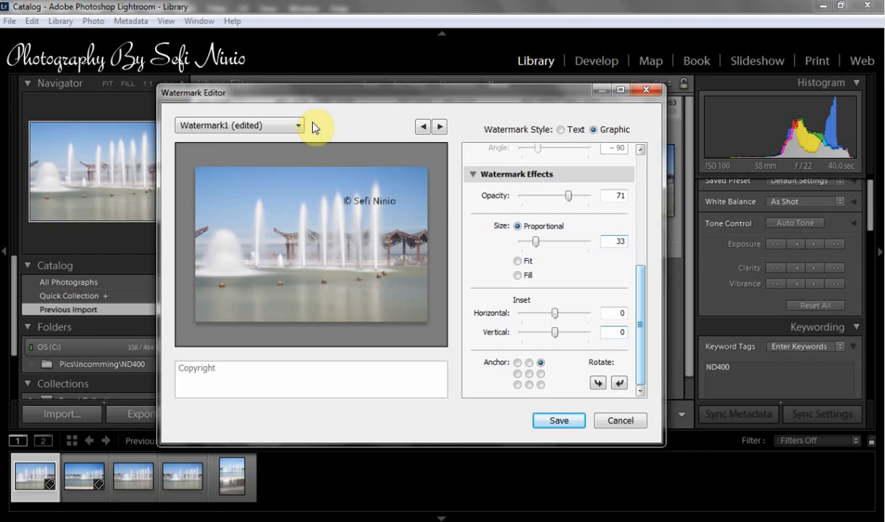
# Discard the unsaved watermark edits and open the export settings for the selected photo IMG_6158
pyautogui.click(620, 420)
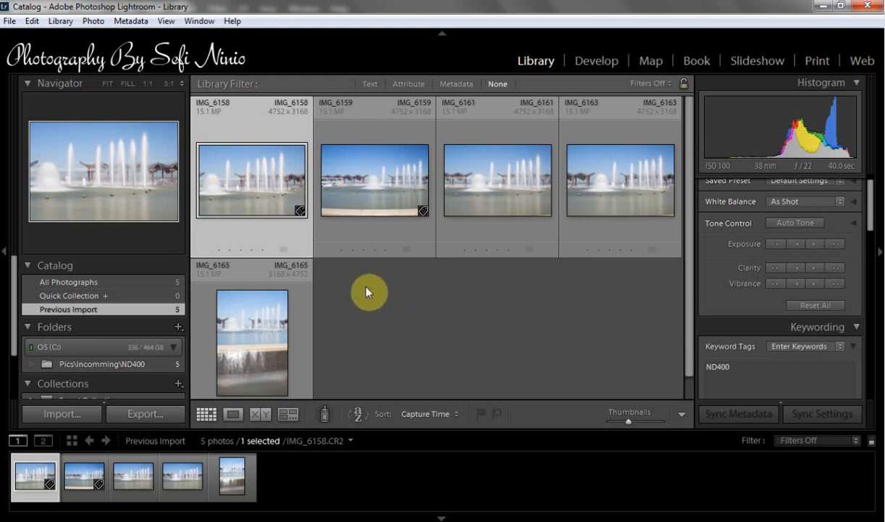
pyautogui.click(10, 25)
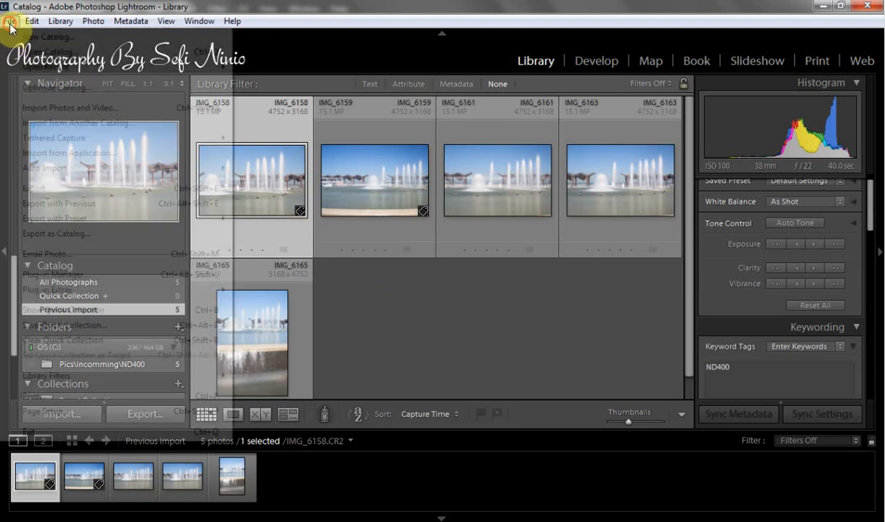
pyautogui.click(122, 189)
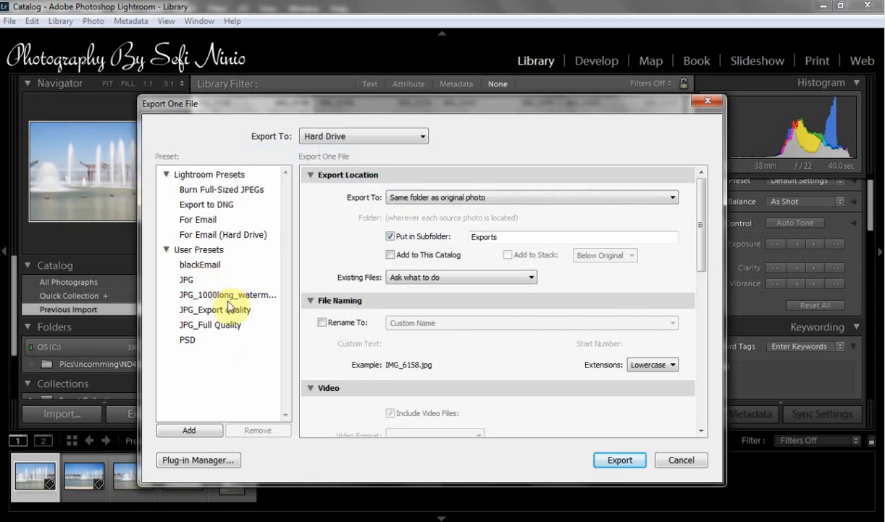
# Review the export location, subfolder name, JPEG file settings and the available resize-to-fit options
pyautogui.click(420, 200)
pyautogui.click(420, 200)
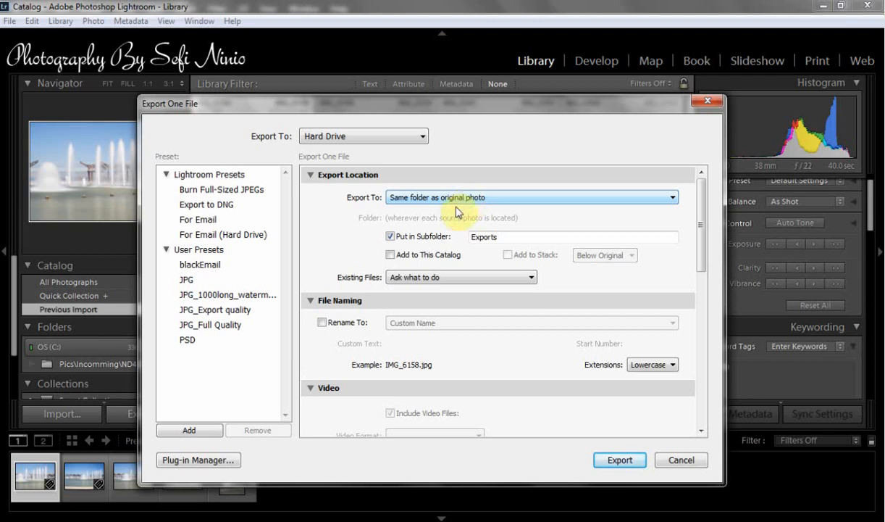
pyautogui.doubleClick(489, 237)
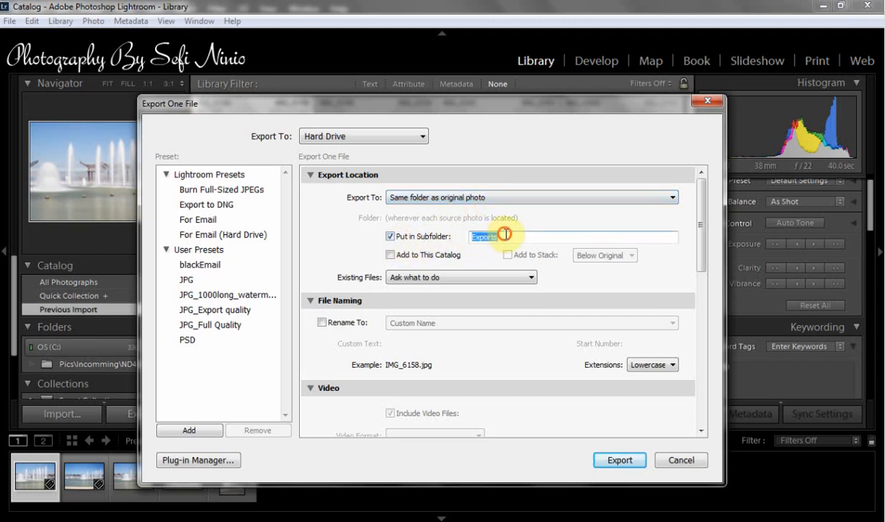
pyautogui.click(500, 236)
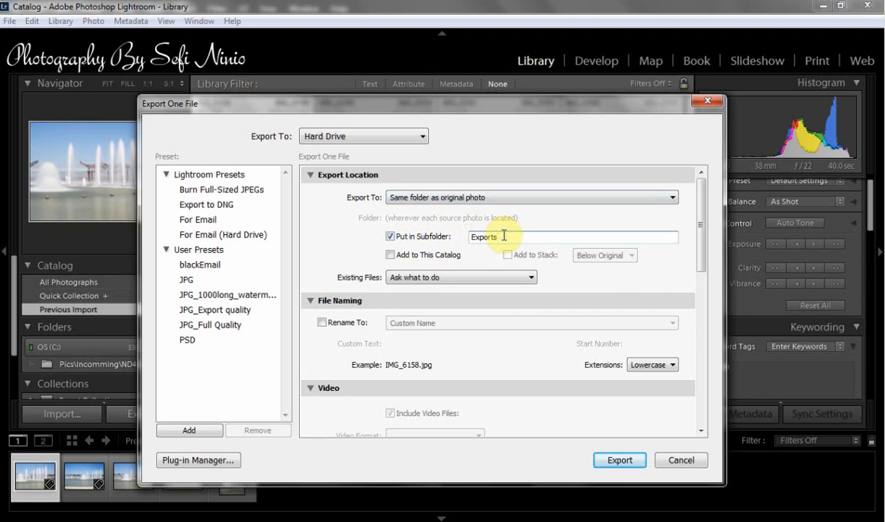
pyautogui.click(701, 247)
pyautogui.moveTo(701, 247); pyautogui.dragTo(692, 322)
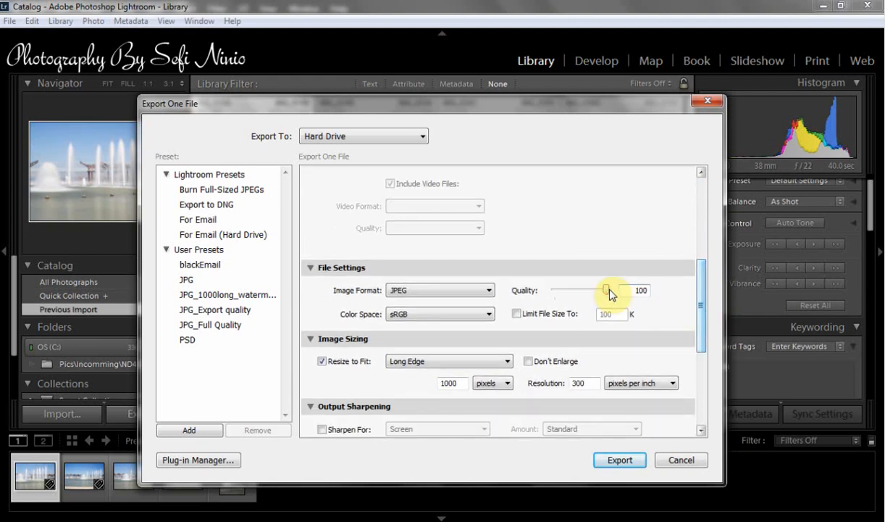
pyautogui.moveTo(699, 296); pyautogui.dragTo(707, 331)
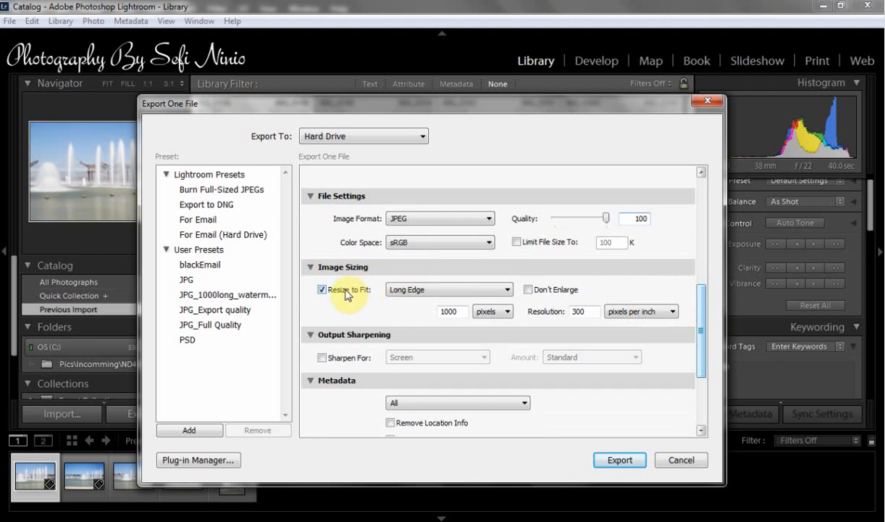
pyautogui.click(395, 291)
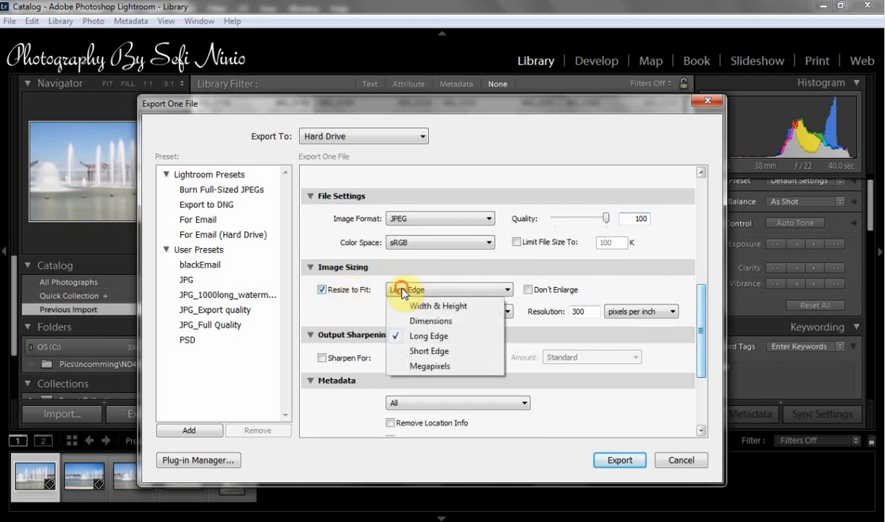
pyautogui.click(403, 292)
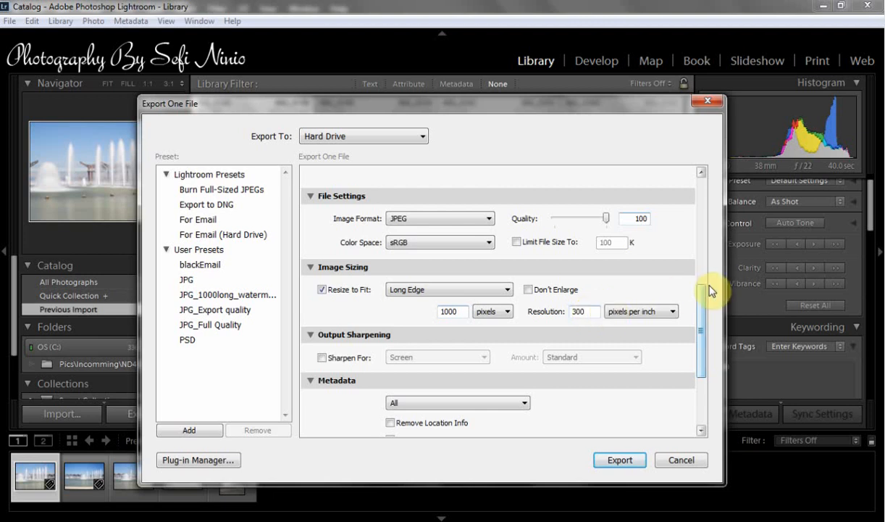
# Set the export's watermark to the Watermark1 preset
pyautogui.moveTo(704, 295); pyautogui.dragTo(702, 335)
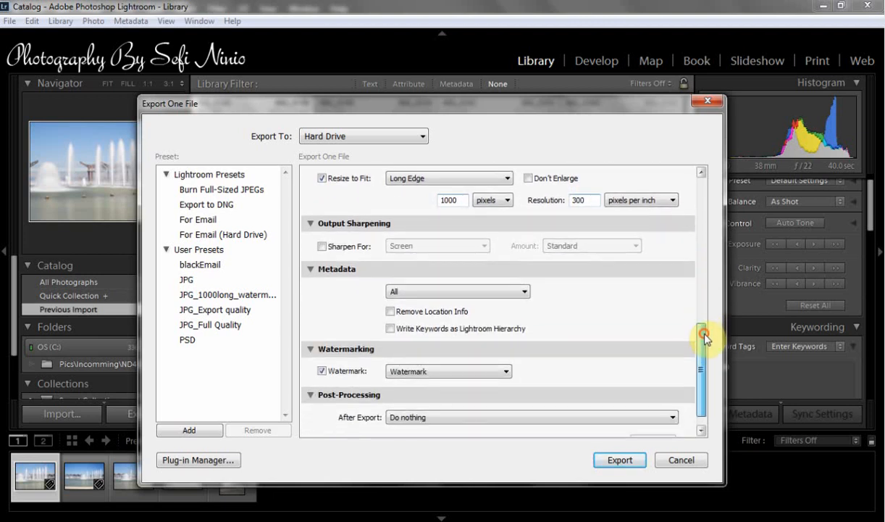
pyautogui.click(407, 371)
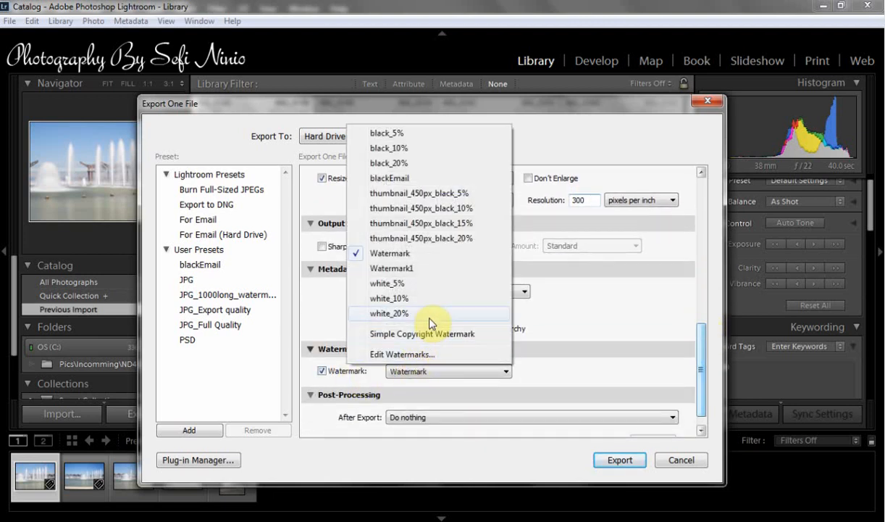
pyautogui.click(448, 271)
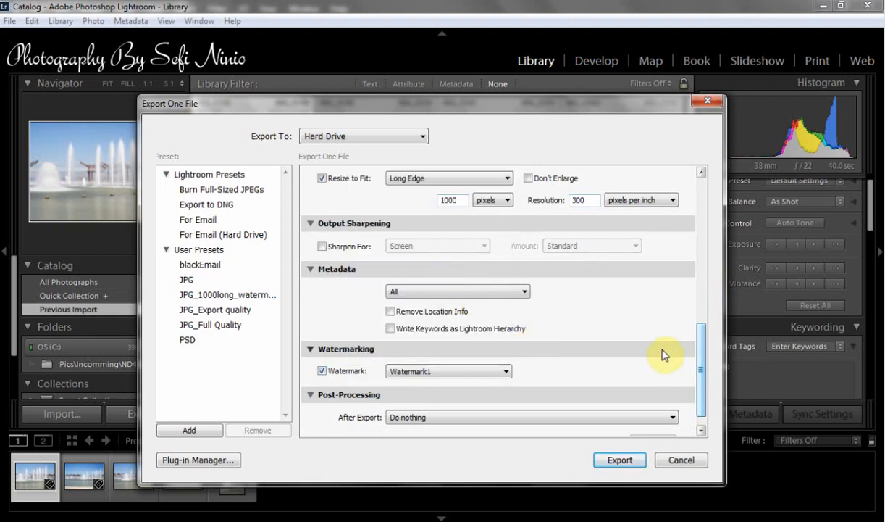
pyautogui.moveTo(700, 347); pyautogui.dragTo(706, 370)
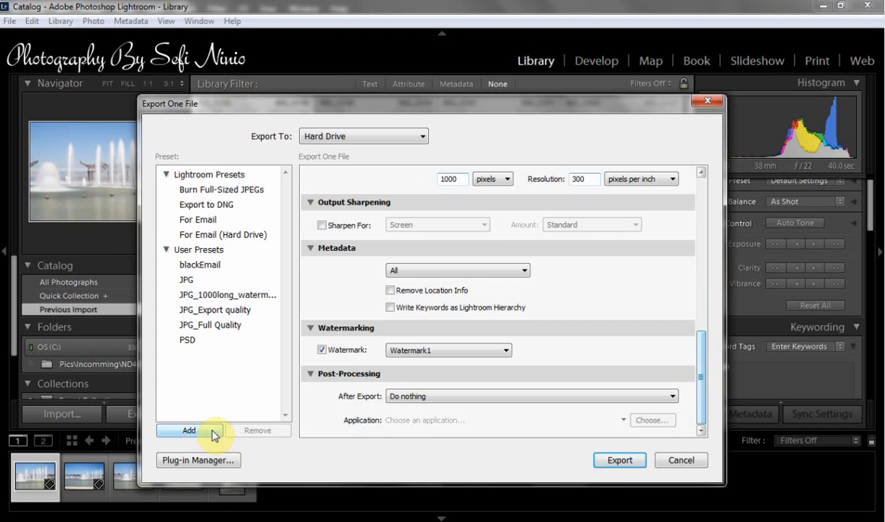
# Save the current export settings as a user preset named Export With Watermark
pyautogui.click(190, 430)
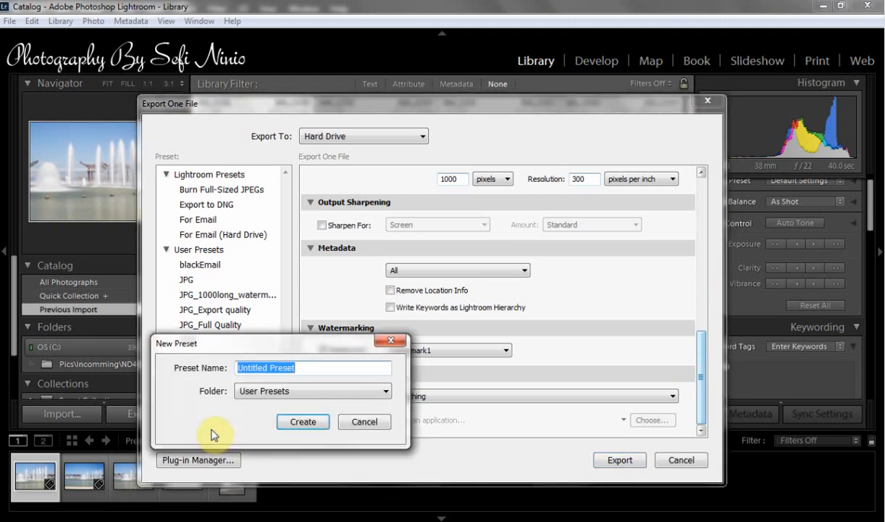
pyautogui.click(319, 369)
pyautogui.moveTo(319, 370); pyautogui.dragTo(231, 370)
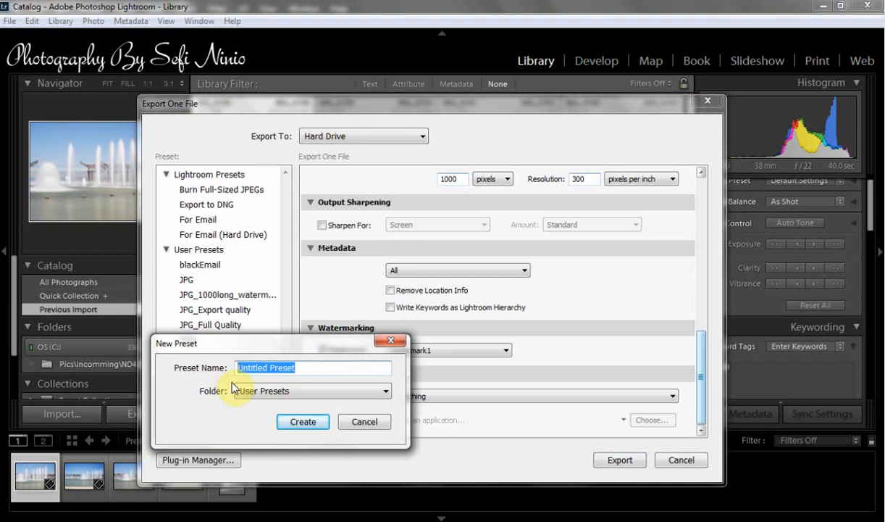
pyautogui.write('Export')
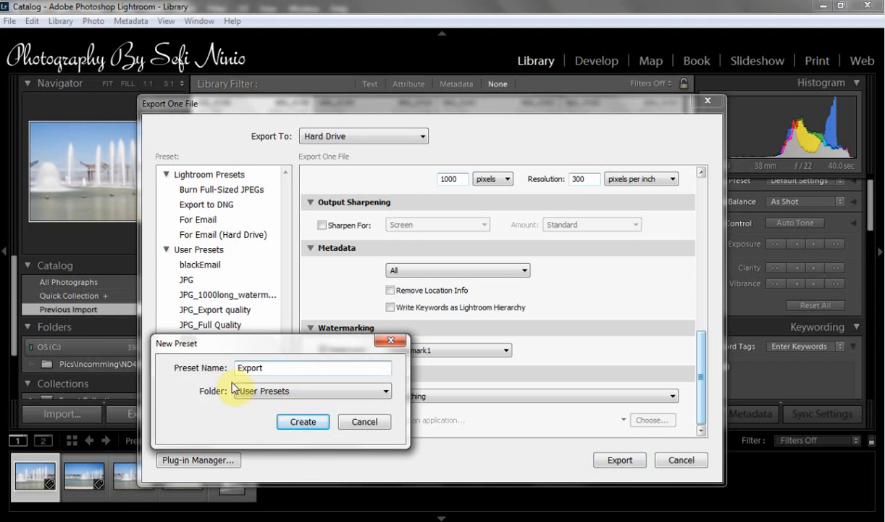
pyautogui.write('With')
pyautogui.press('BackSpace')
pyautogui.write('With Watermark')
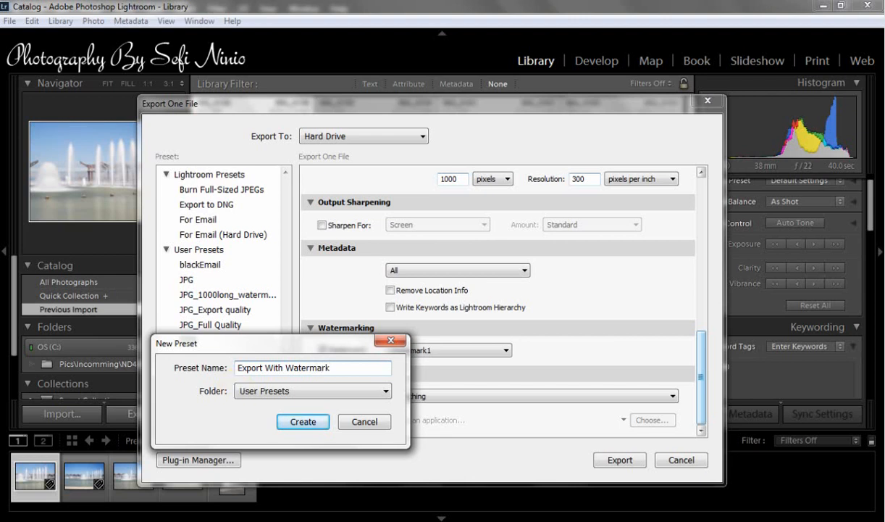
pyautogui.click(302, 424)
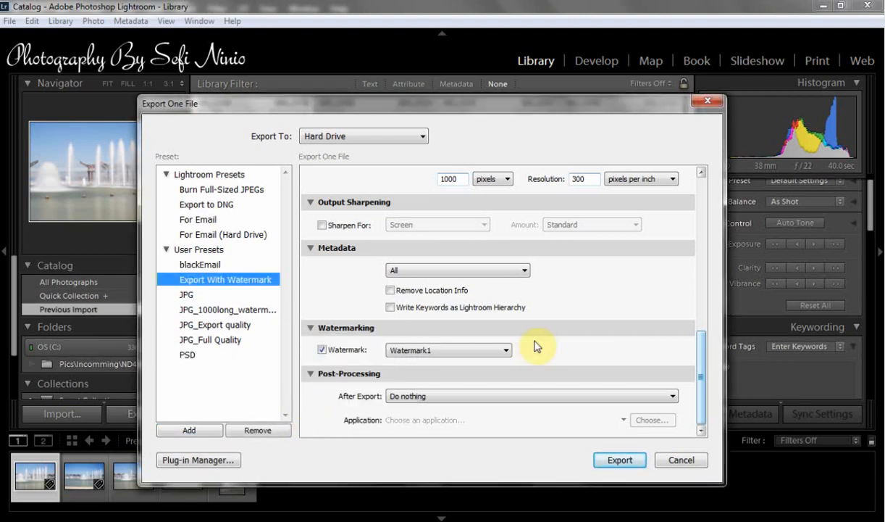
# Change the export subfolder name to Develops
pyautogui.moveTo(700, 373); pyautogui.dragTo(665, 166)
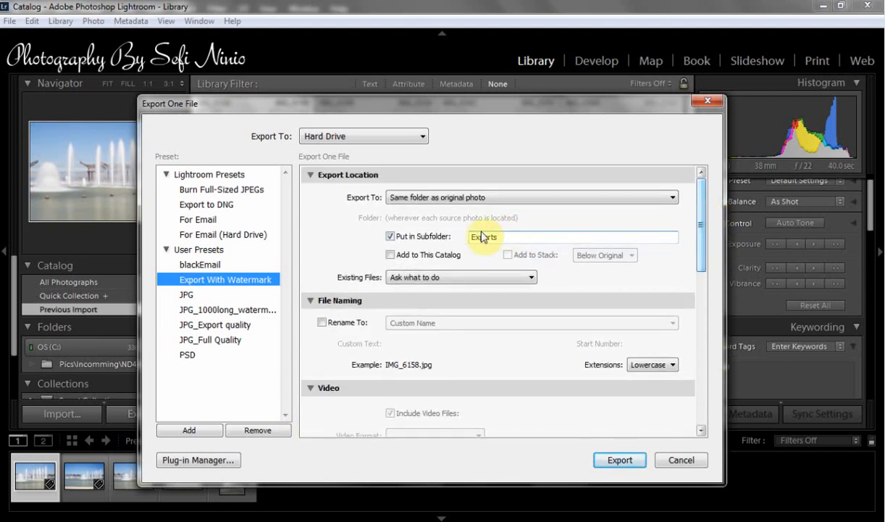
pyautogui.moveTo(510, 235); pyautogui.dragTo(451, 246)
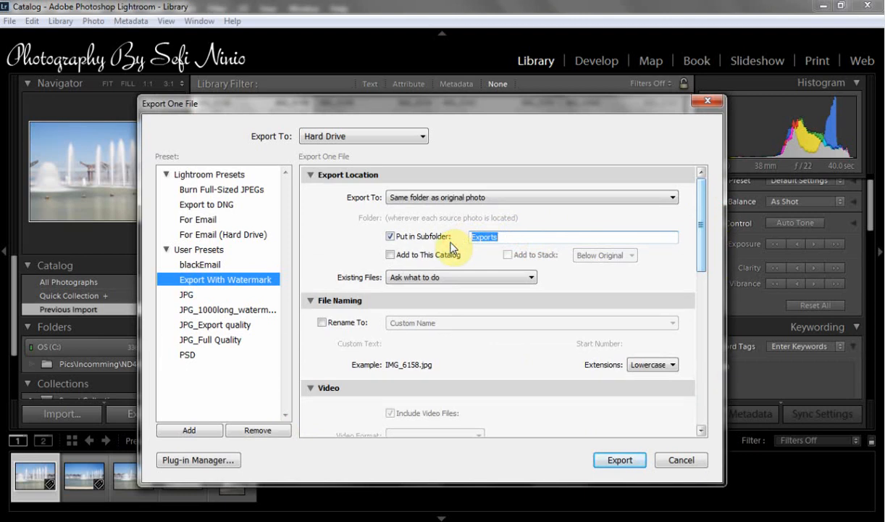
pyautogui.write('Develops')
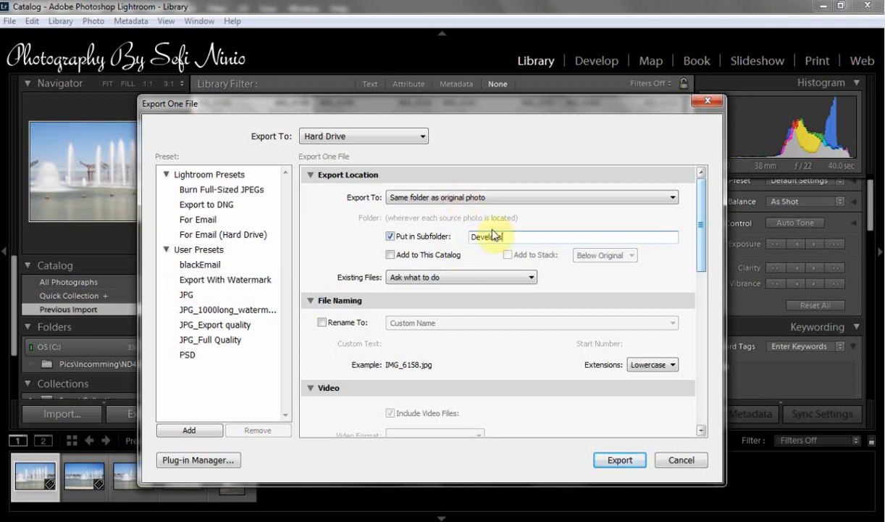
# Turn off resizing and watermarking in the export settings
pyautogui.moveTo(700, 234); pyautogui.dragTo(719, 324)
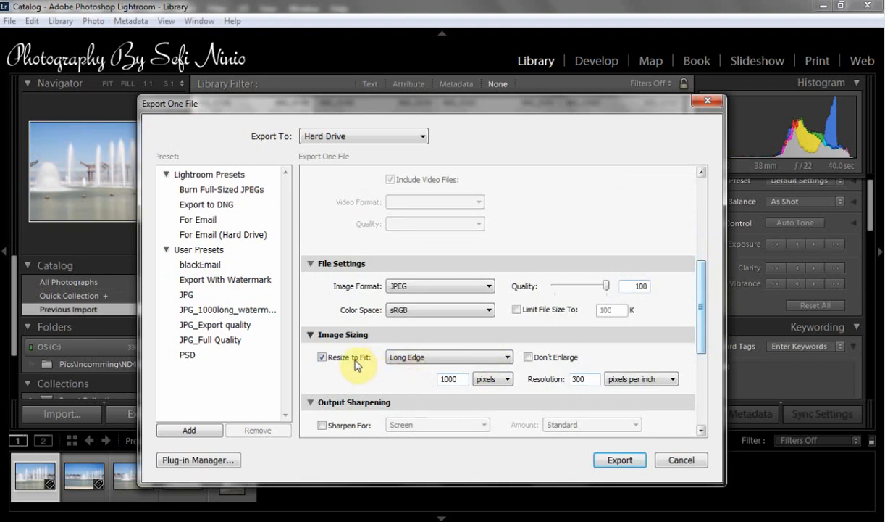
pyautogui.click(322, 357)
pyautogui.moveTo(702, 302); pyautogui.dragTo(706, 362)
pyautogui.click(353, 361)
pyautogui.click(354, 362)
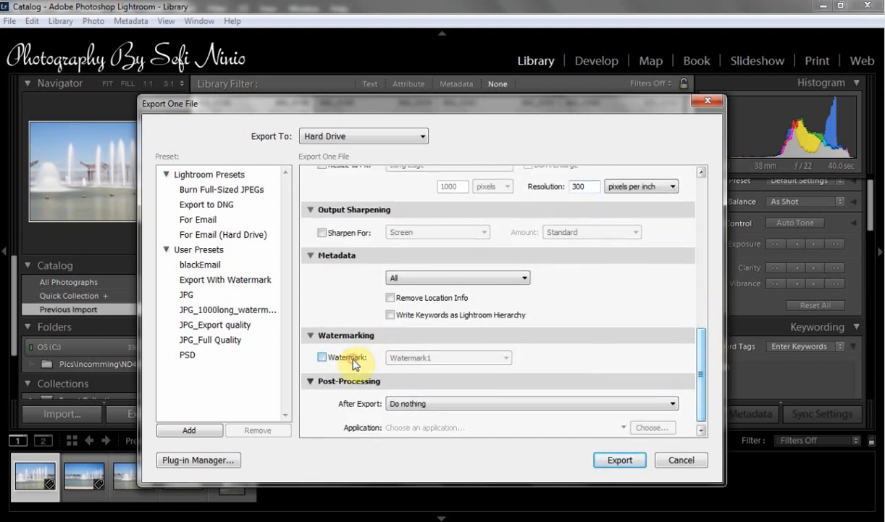
# Save these settings as a user preset named Export as develop and close the export settings without exporting
pyautogui.click(200, 429)
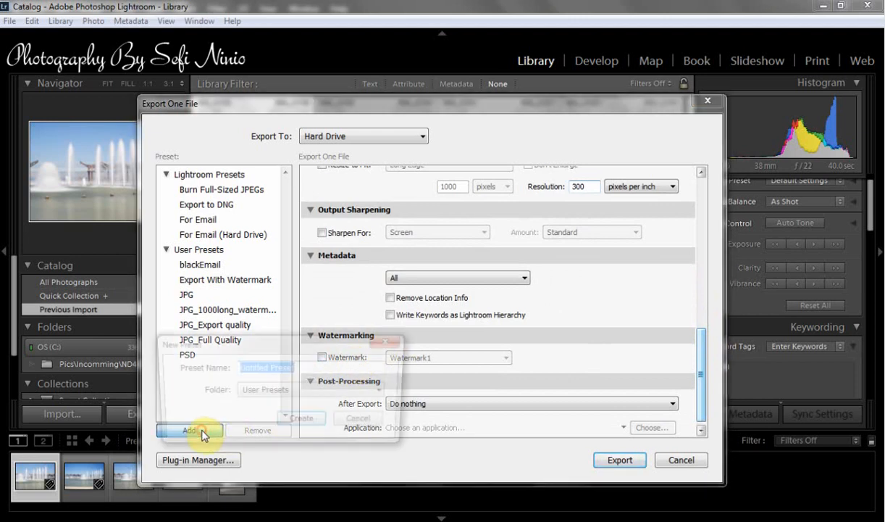
pyautogui.write('Export as')
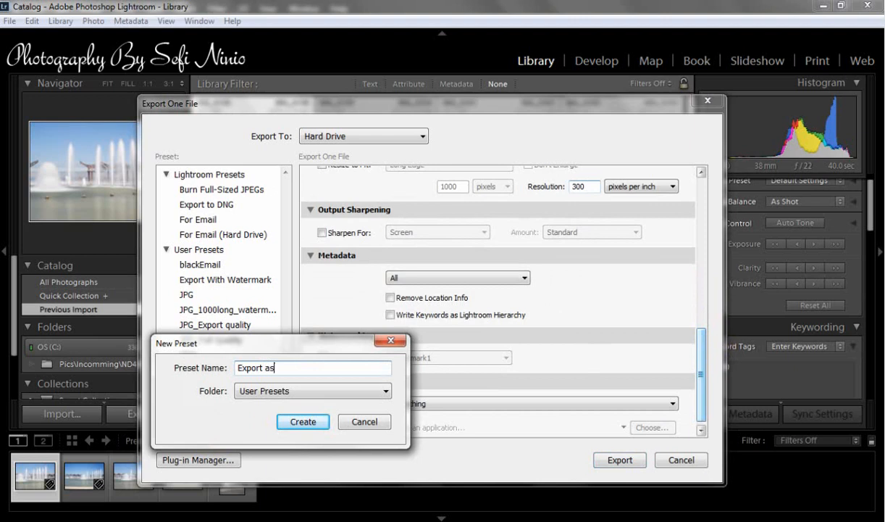
pyautogui.write(' develpo')
pyautogui.click(305, 427)
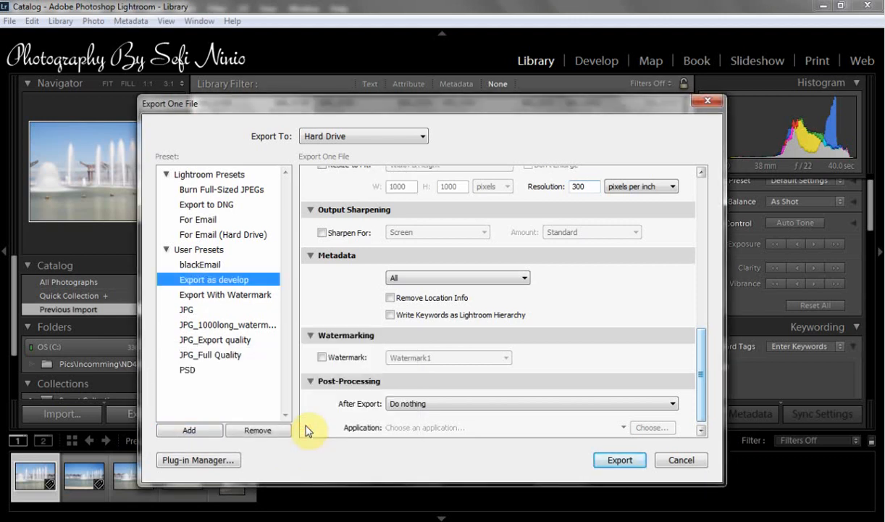
pyautogui.click(681, 459)
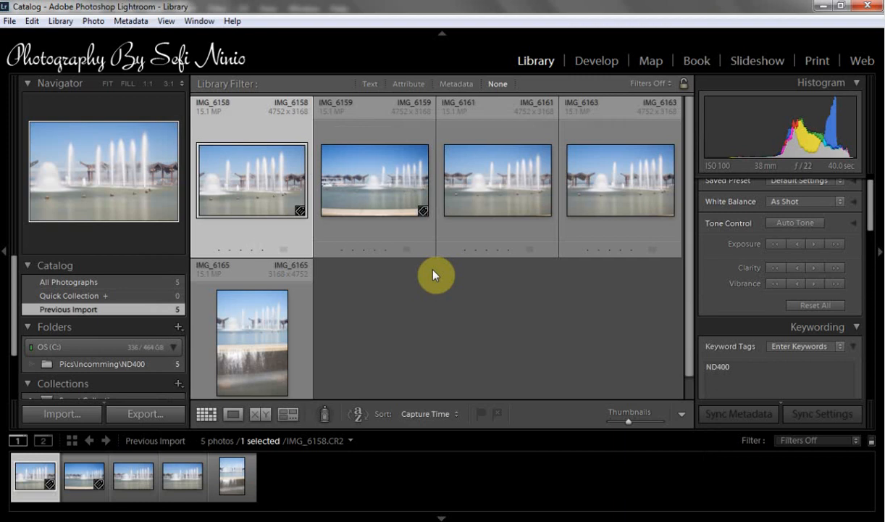
# Select all photos in the grid and export them with the Export as develop preset
pyautogui.hotkey('ctrl', 'a')
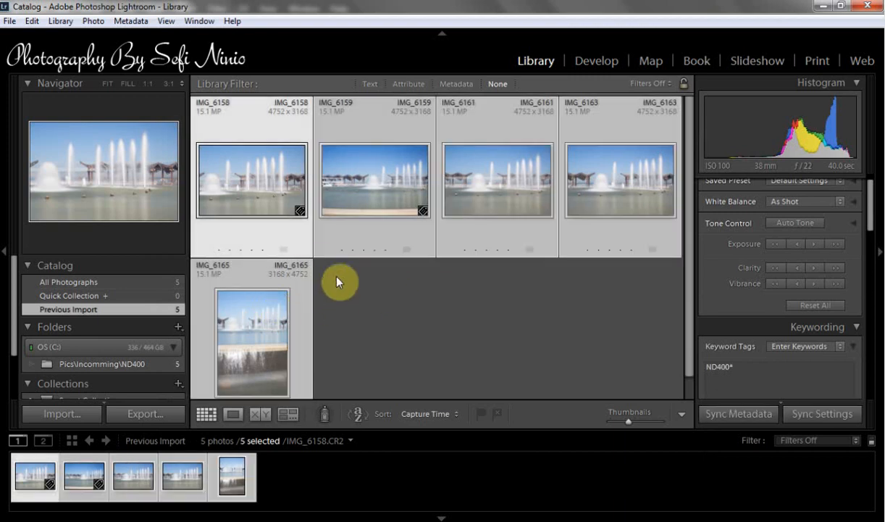
pyautogui.click(10, 20)
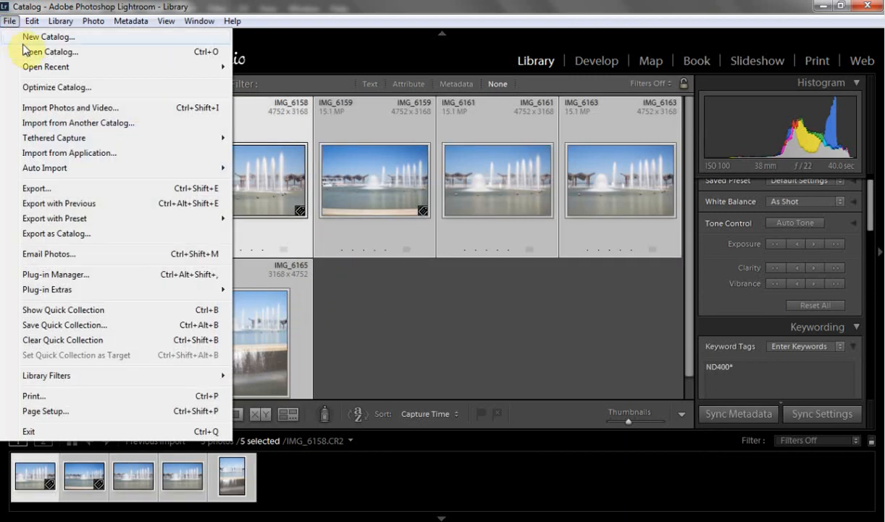
pyautogui.click(121, 219)
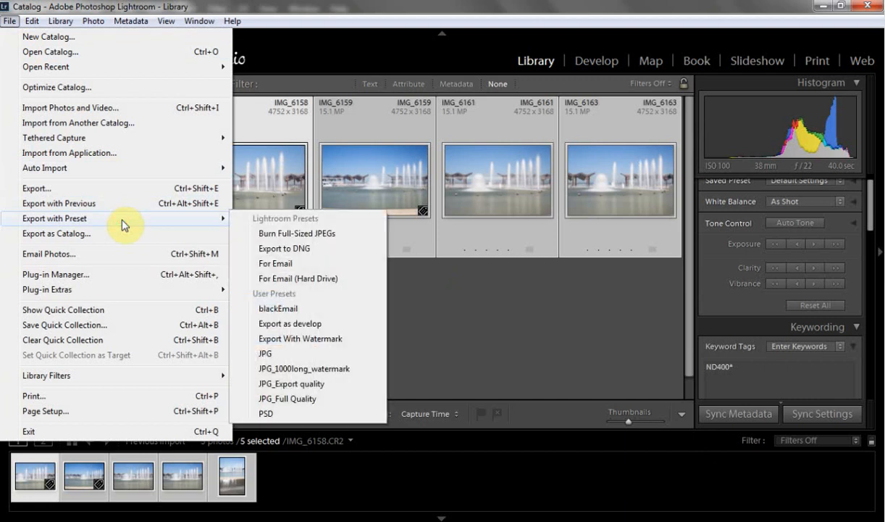
pyautogui.click(331, 330)
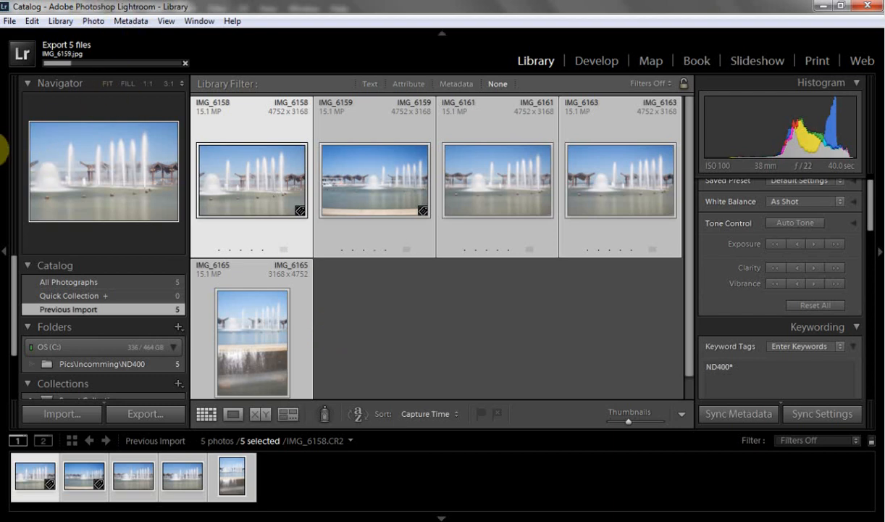
# Show the ND400 folder in Windows Explorer, open its Develops subfolder and inspect the exported IMG_6158.jpg
pyautogui.hotkey('ctrl', 'r')
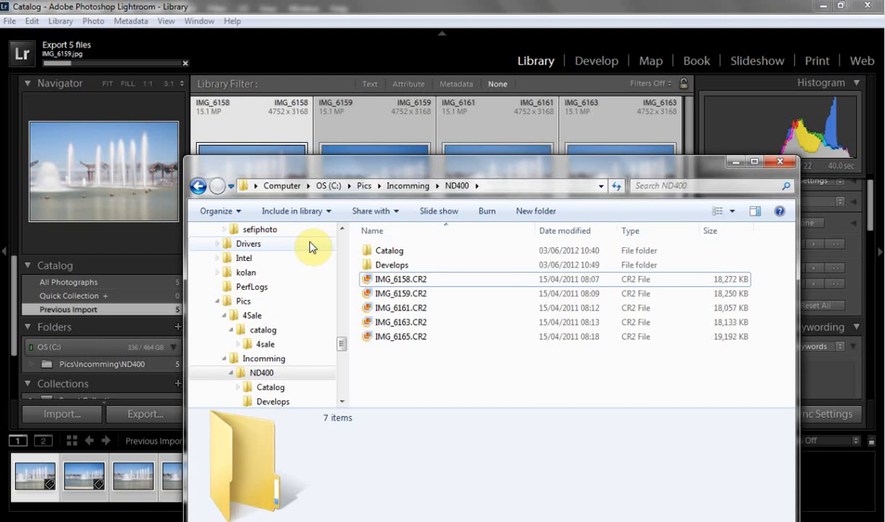
pyautogui.doubleClick(397, 264)
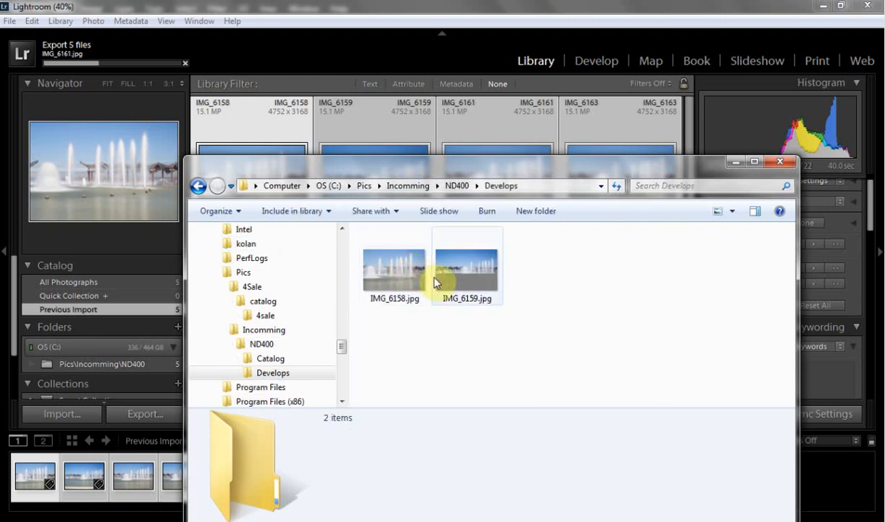
pyautogui.click(400, 280)
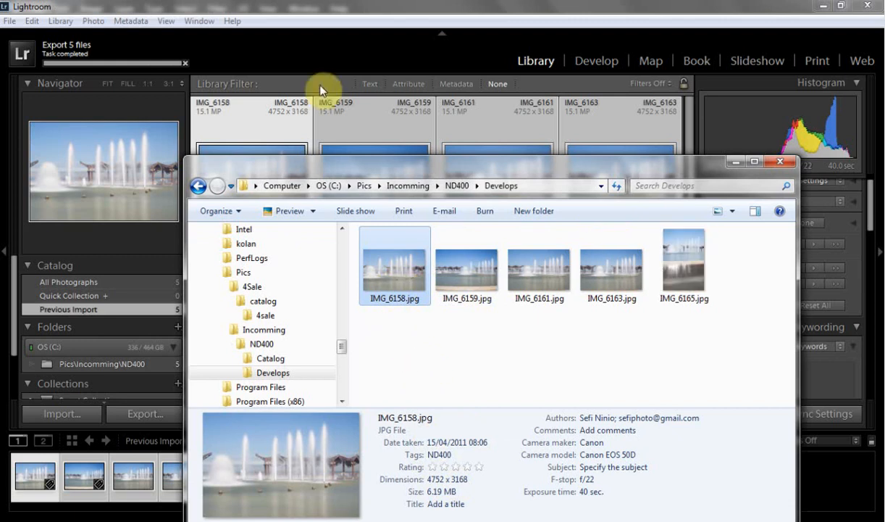
# Switch back to Lightroom and export the five selected photos with the Export With Watermark user preset
pyautogui.click(301, 3)
pyautogui.click(11, 20)
pyautogui.moveTo(98, 217)
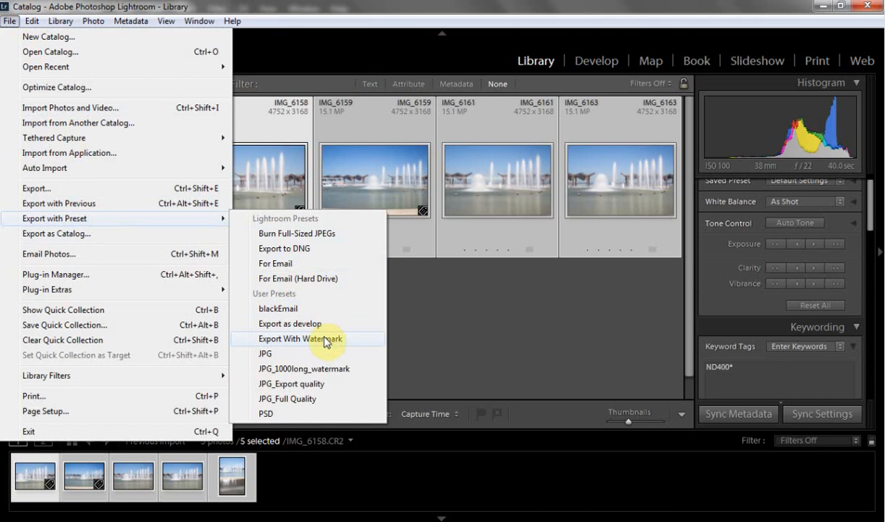
pyautogui.click(321, 337)
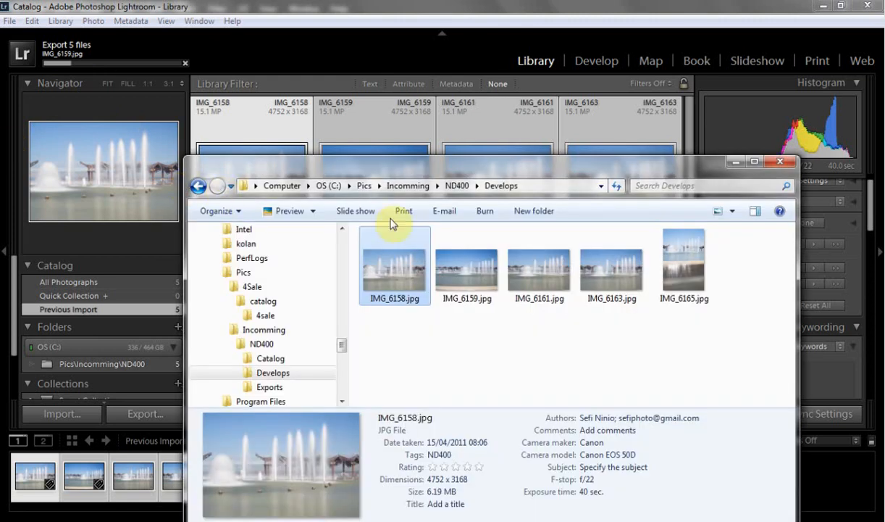
# In Windows Explorer, open the Exports subfolder of ND400 and inspect the watermarked IMG_6158.jpg and the dimensions of IMG_6165.jpg
pyautogui.click(459, 187)
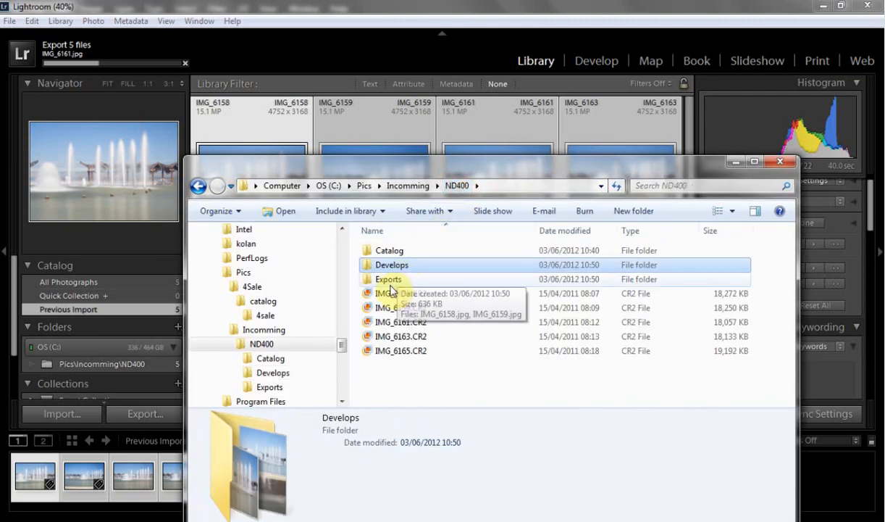
pyautogui.doubleClick(390, 280)
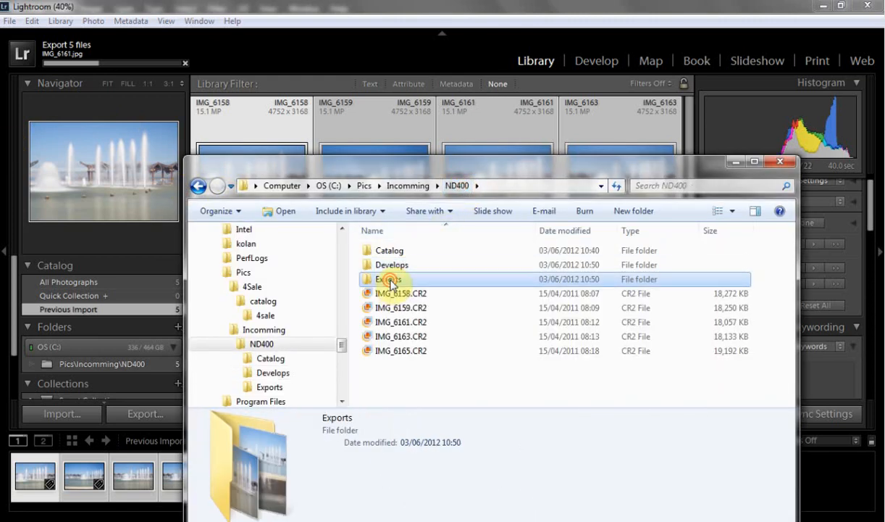
pyautogui.click(396, 283)
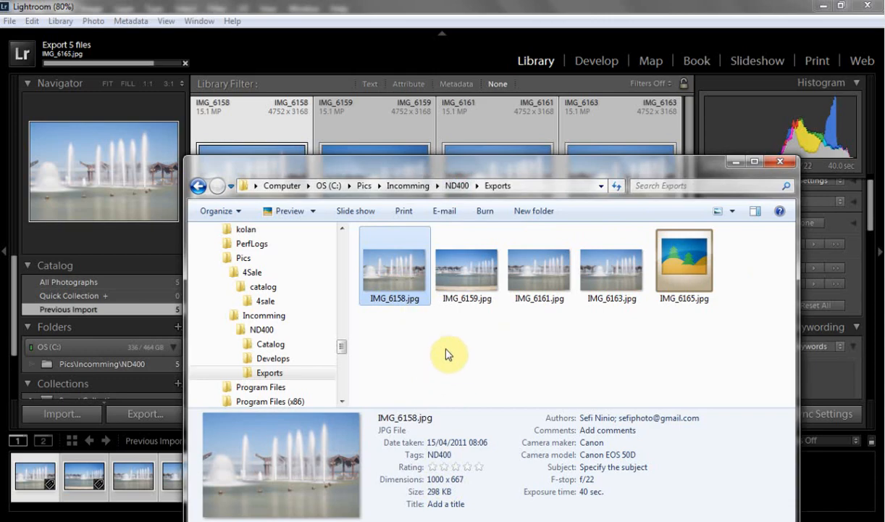
pyautogui.click(401, 292)
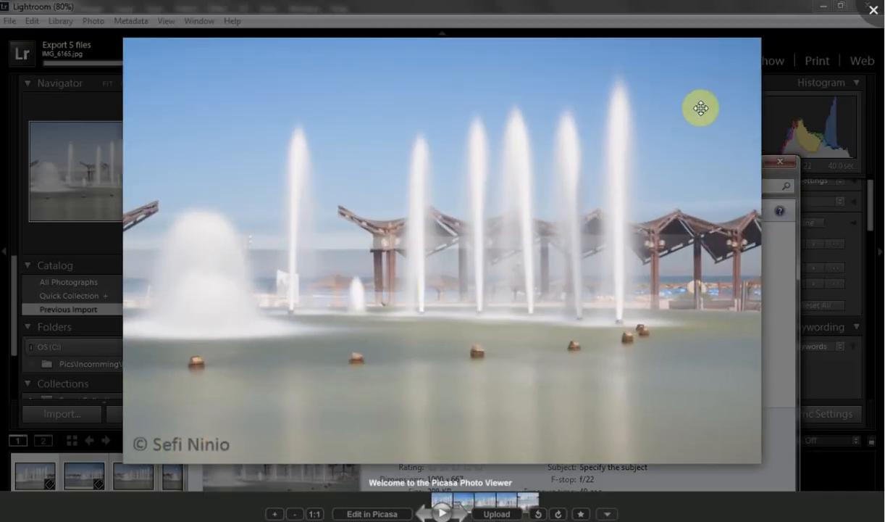
pyautogui.click(872, 15)
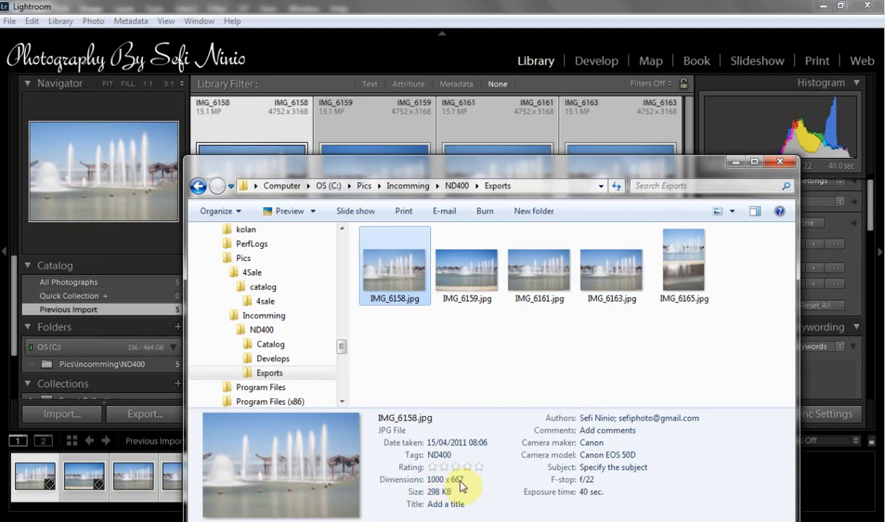
pyautogui.click(674, 280)
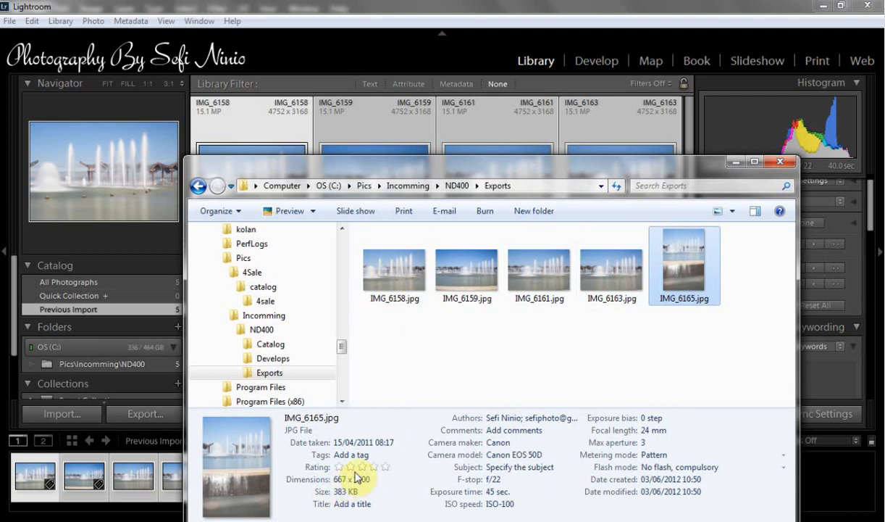
pyautogui.click(439, 374)
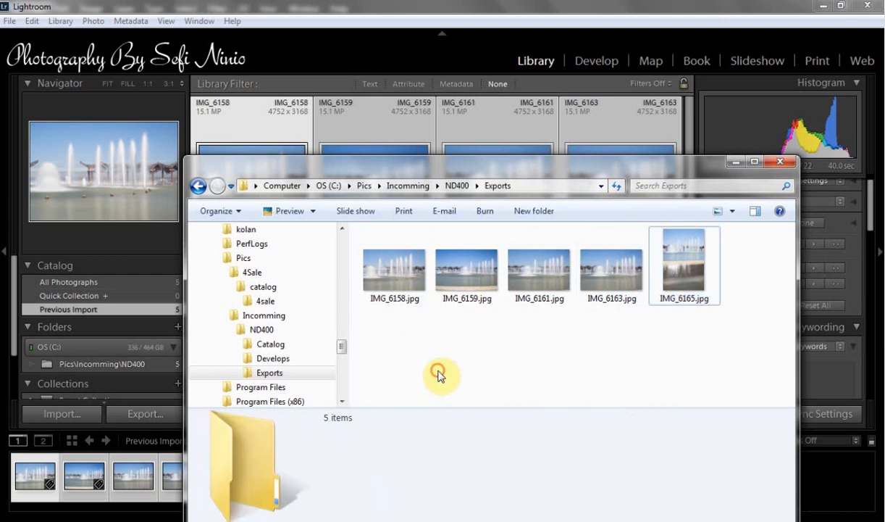
# Return to the ND400 folder and review its Catalog, Develops and Exports subfolders alongside the original CR2 files
pyautogui.click(457, 186)
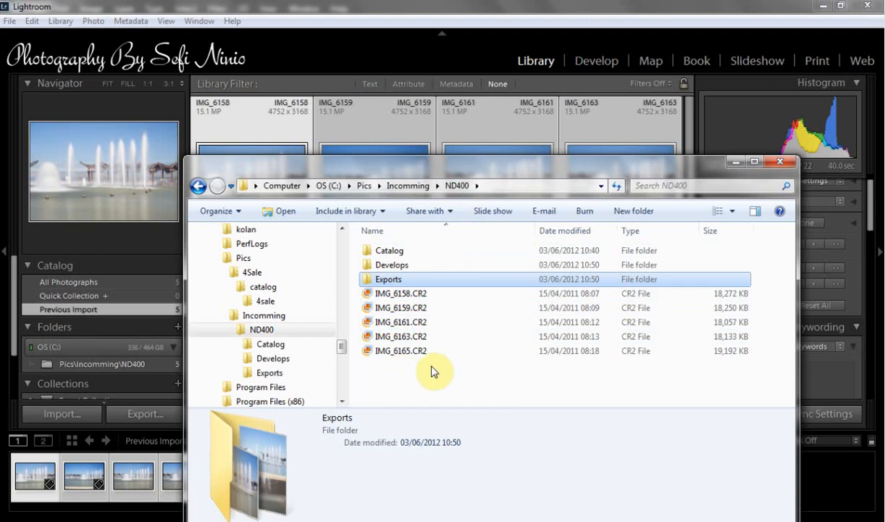
pyautogui.click(395, 388)
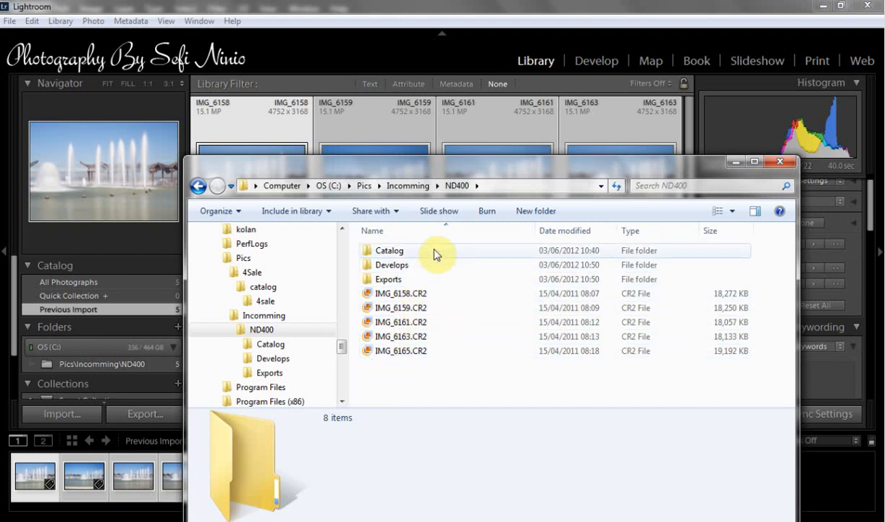
pyautogui.moveTo(435, 254)
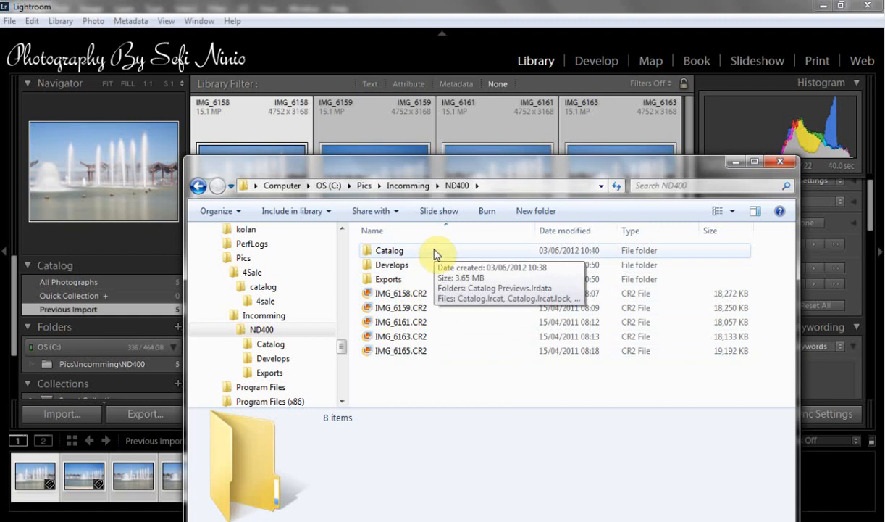
pyautogui.click(395, 267)
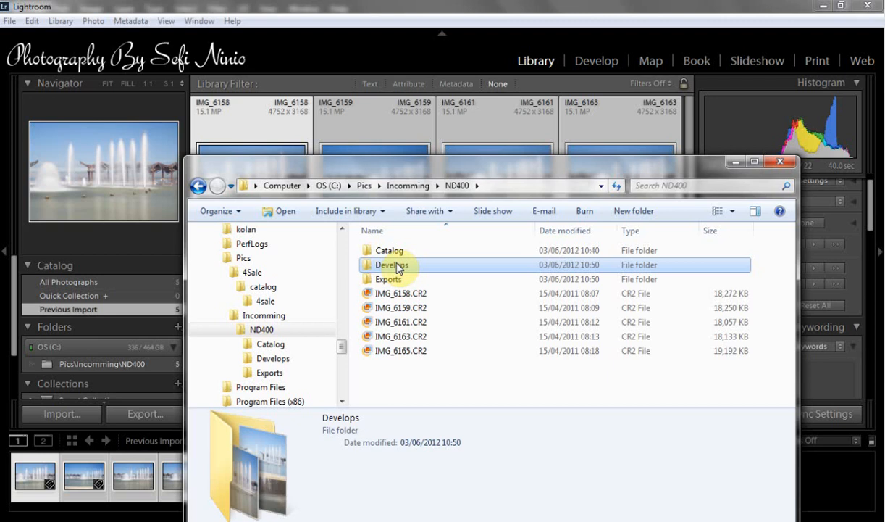
pyautogui.click(397, 282)
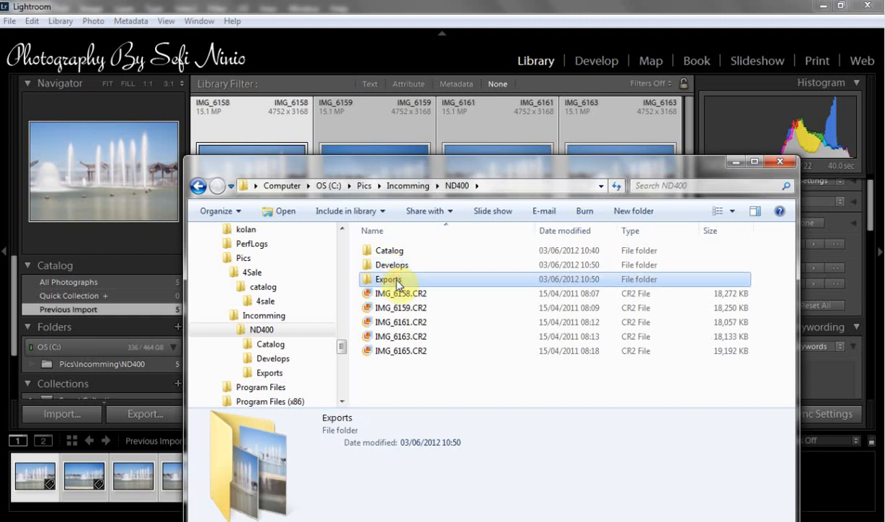
pyautogui.moveTo(478, 349)
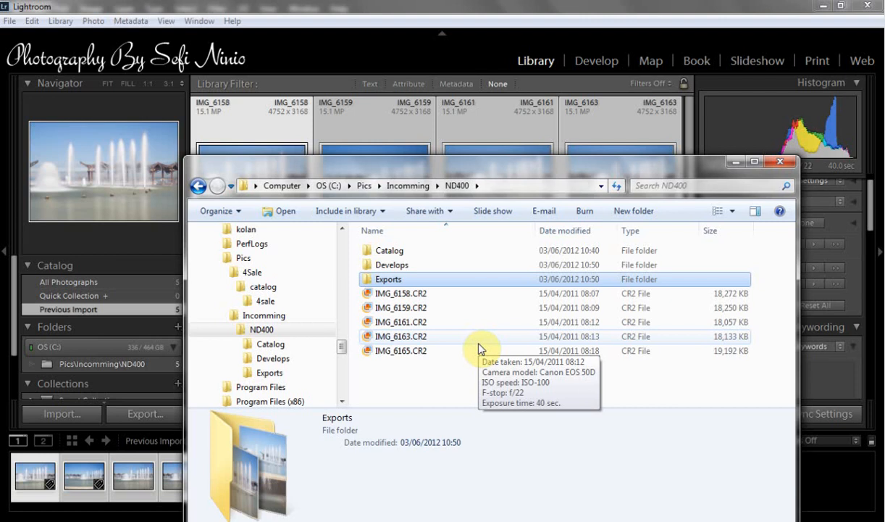
pyautogui.click(416, 375)
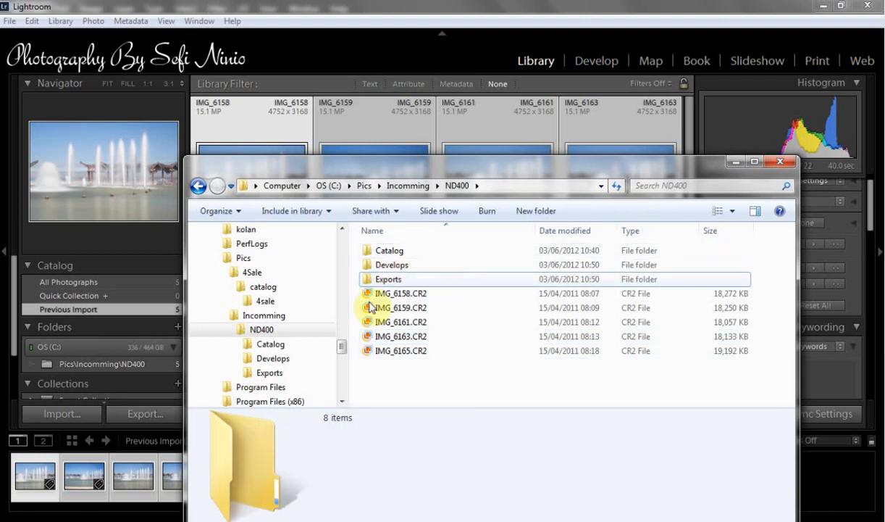